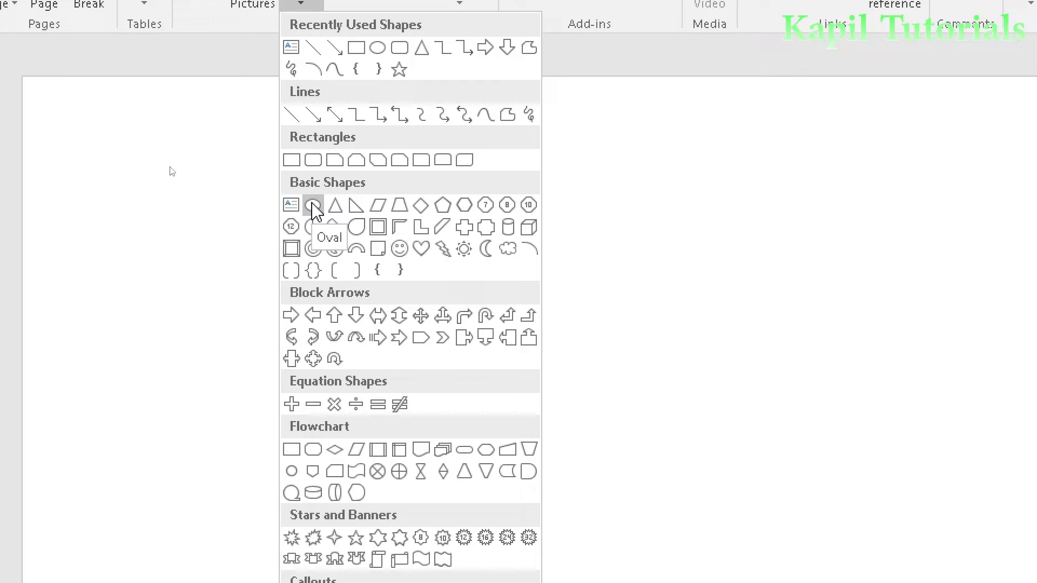
# Step: Draw a circle about 1.97 cm across in the upper part of the page and reposition it further right and slightly down
pyautogui.click(313, 206)
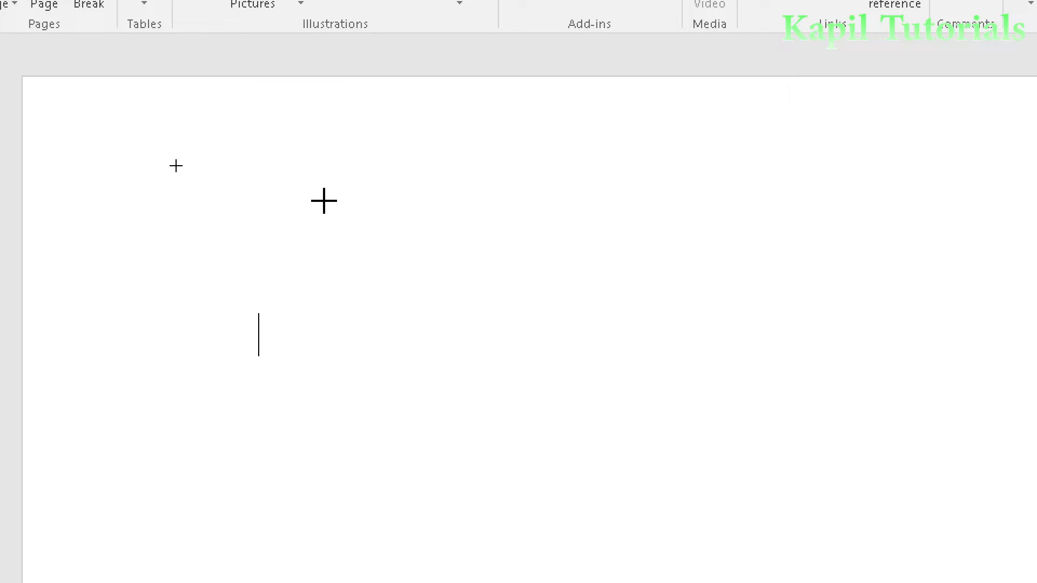
pyautogui.moveTo(297, 194); pyautogui.dragTo(482, 381)
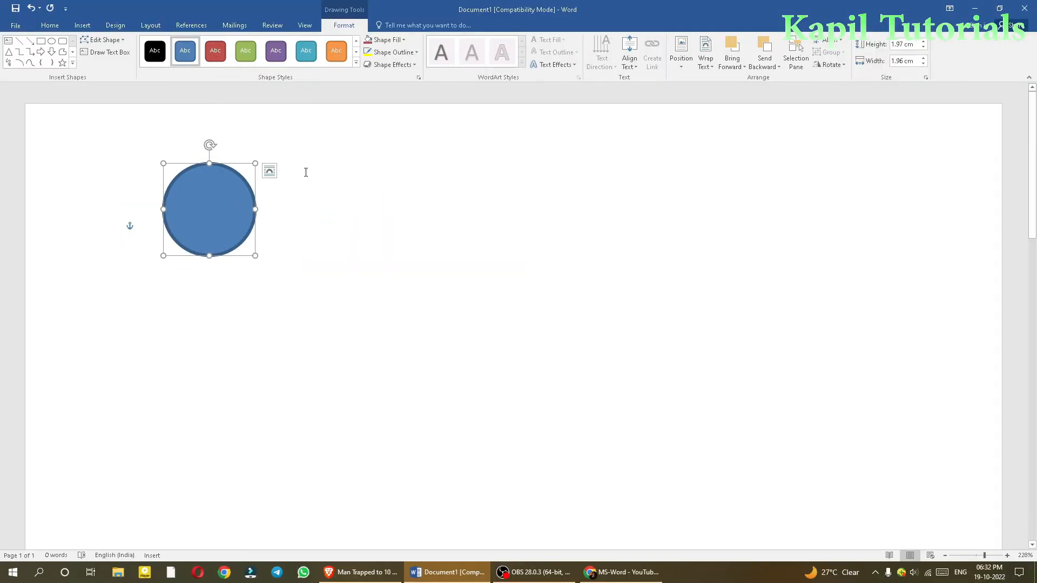
pyautogui.click(269, 170)
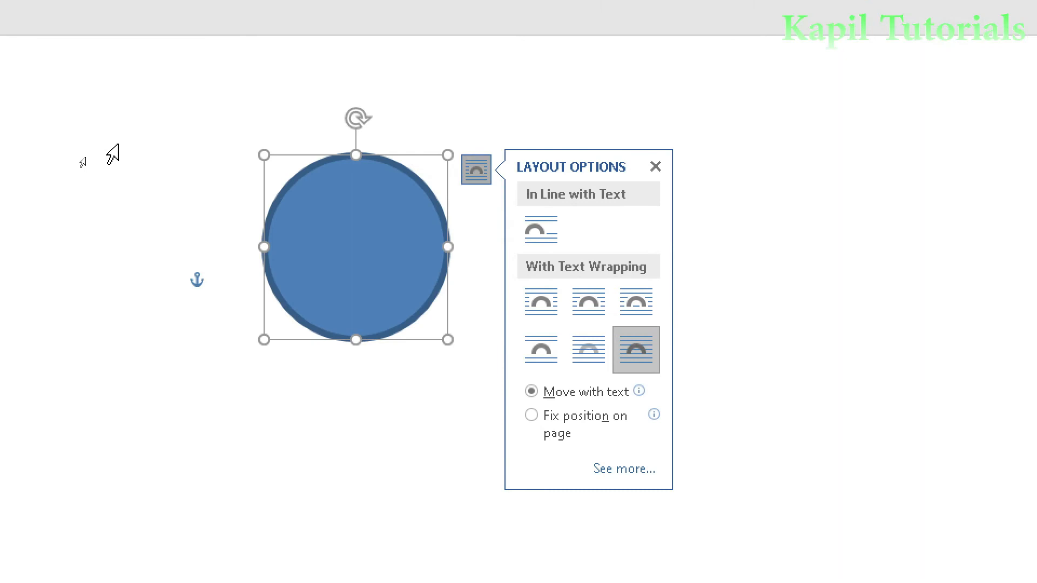
pyautogui.moveTo(346, 162); pyautogui.dragTo(503, 217)
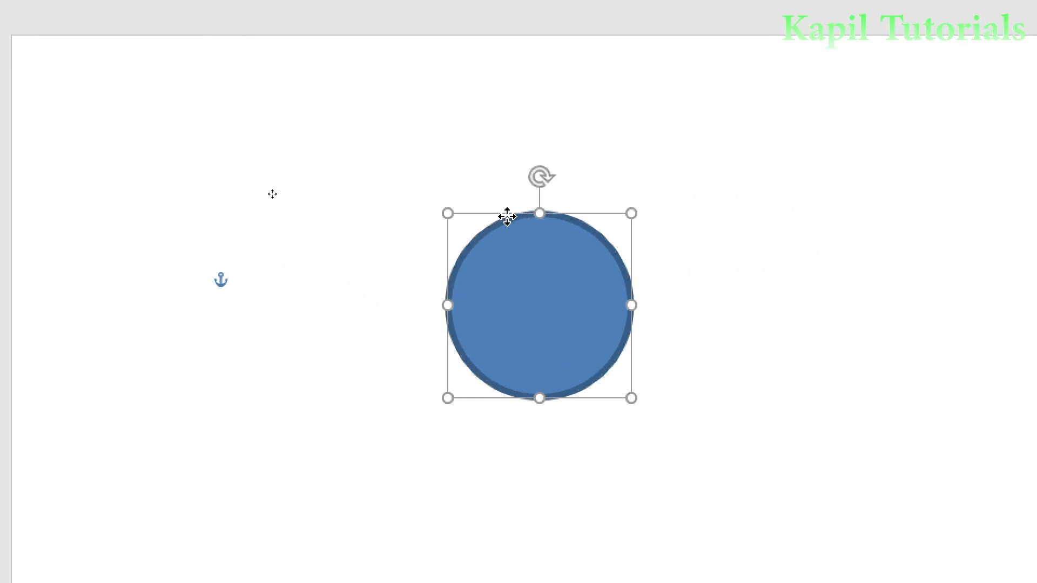
pyautogui.moveTo(309, 194); pyautogui.dragTo(384, 196)
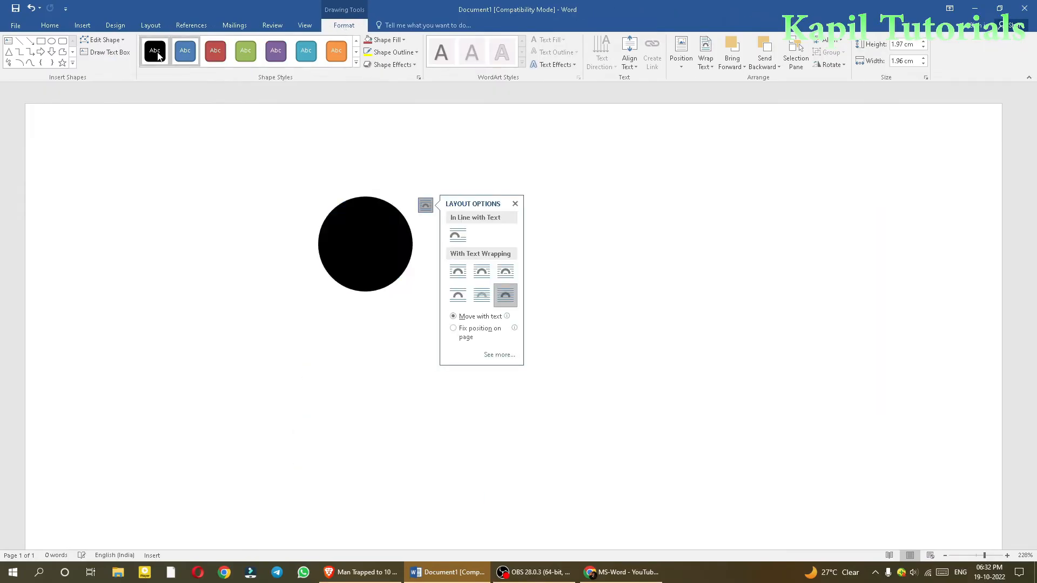
# Step: Try the red and orange shape styles on the circle and settle on the glossy bevelled purple theme style
pyautogui.click(216, 52)
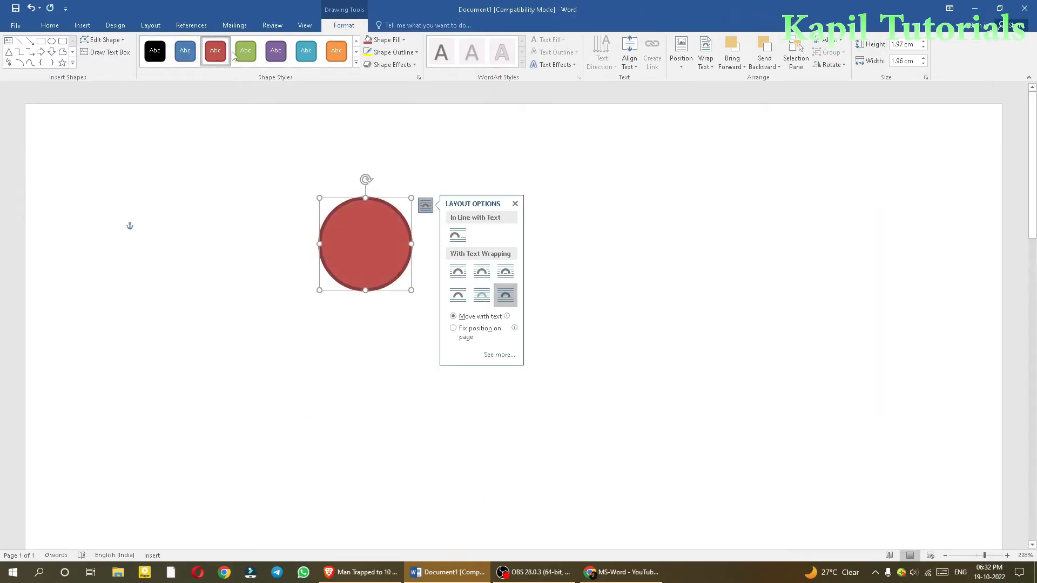
pyautogui.click(336, 52)
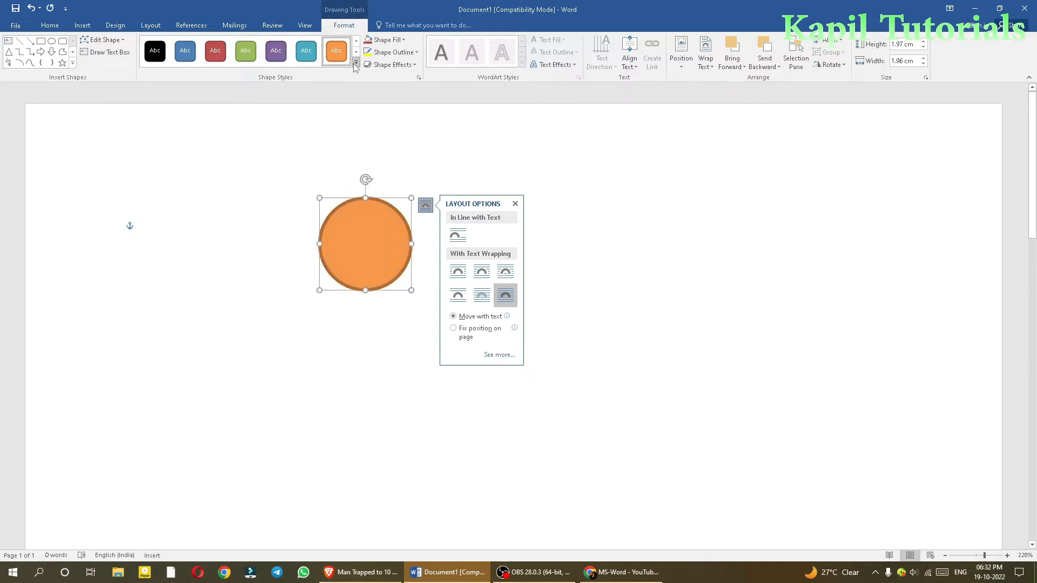
pyautogui.click(356, 64)
pyautogui.click(277, 226)
pyautogui.click(367, 259)
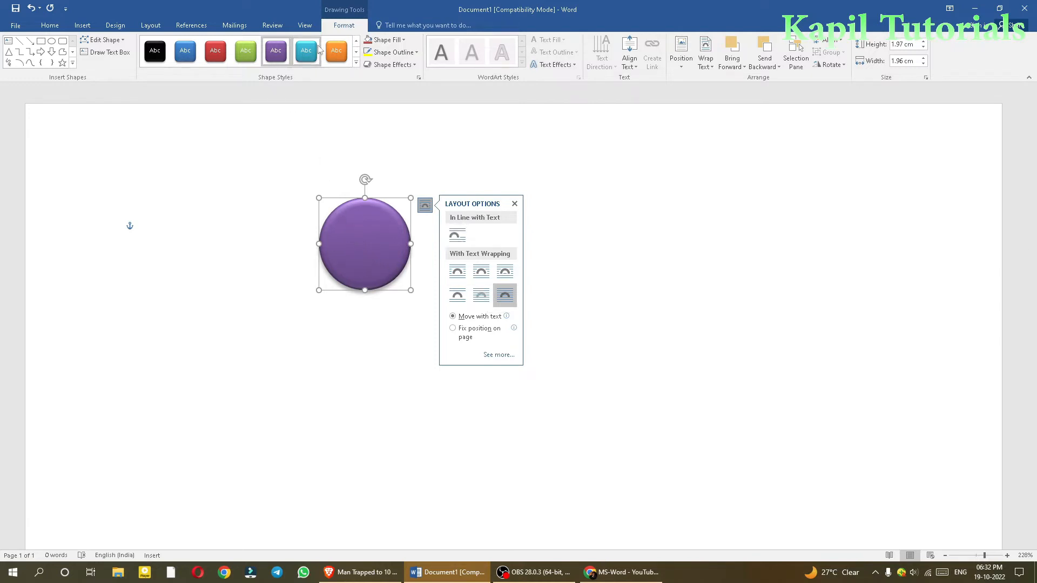
pyautogui.click(357, 63)
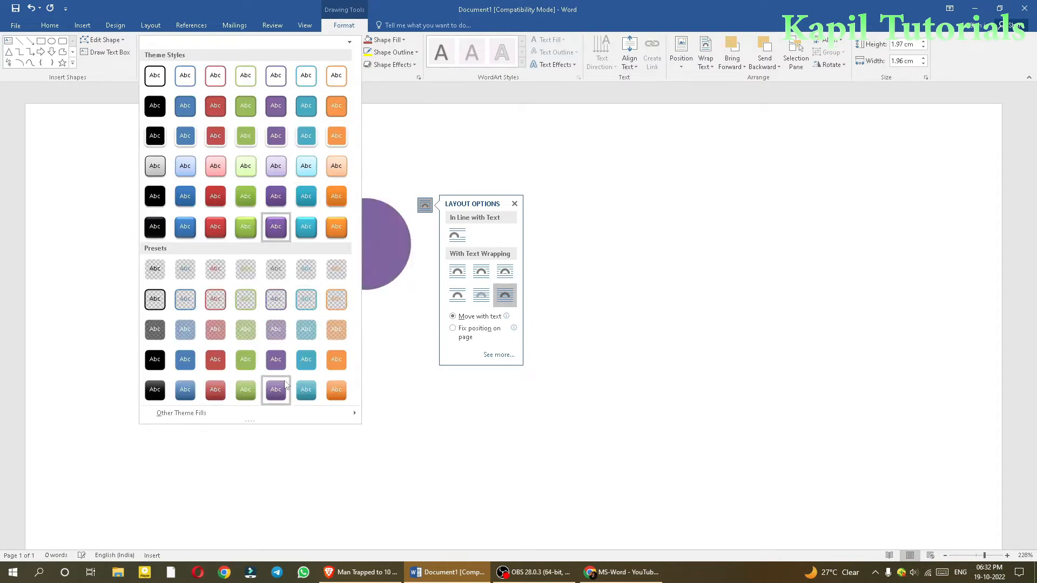
# Step: Start a picture fill for the circle and search Bing images for "mickey mouse"
pyautogui.click(403, 40)
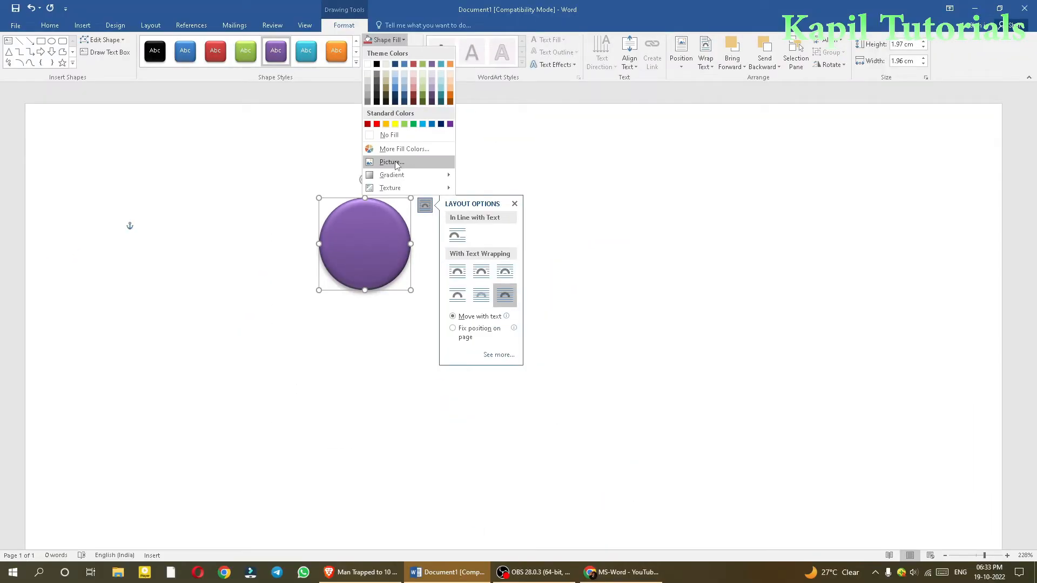
pyautogui.click(392, 162)
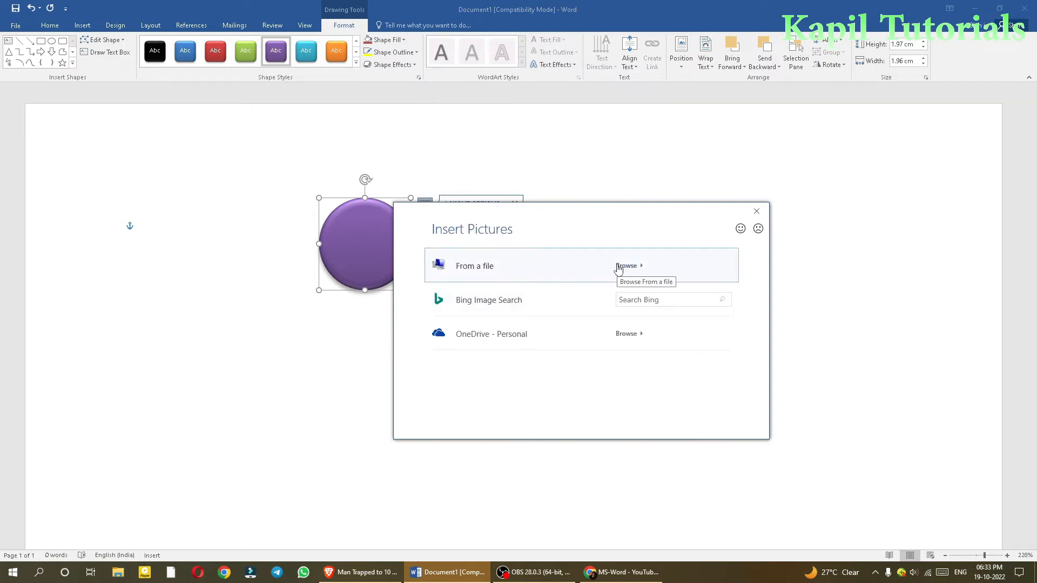
pyautogui.click(656, 301)
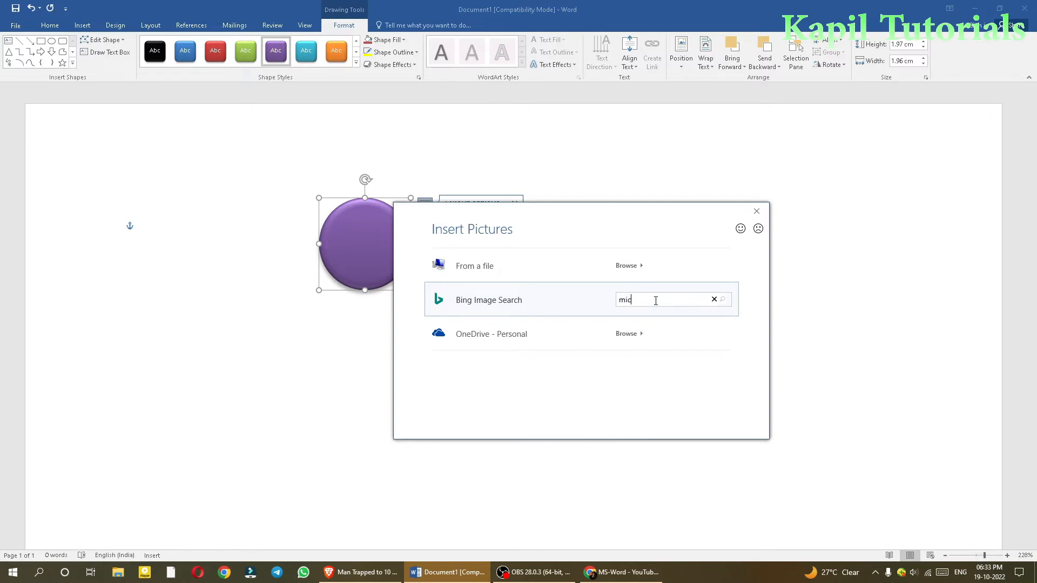
pyautogui.write('mickey mouse')
pyautogui.press('Return')
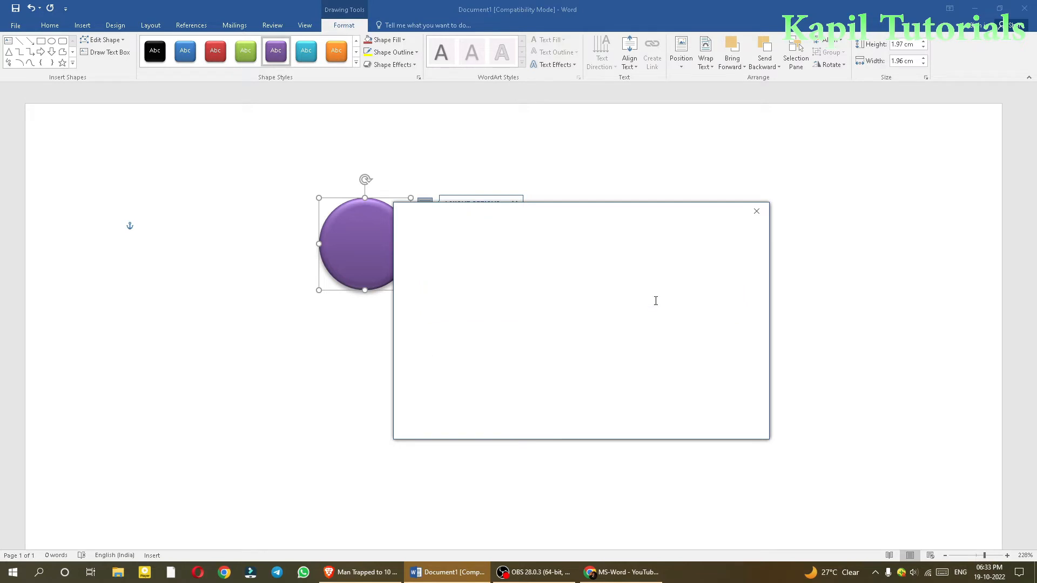
pyautogui.click(470, 291)
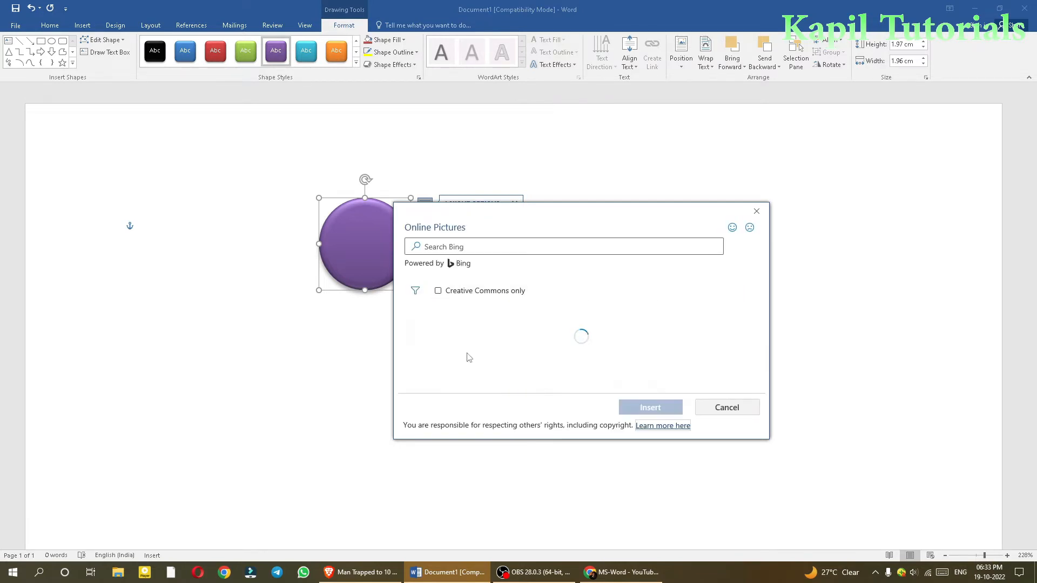
# Step: Filter the image results to small size and fill the circle with the Mickey Mouse picture that has an orange ring
pyautogui.doubleClick(516, 318)
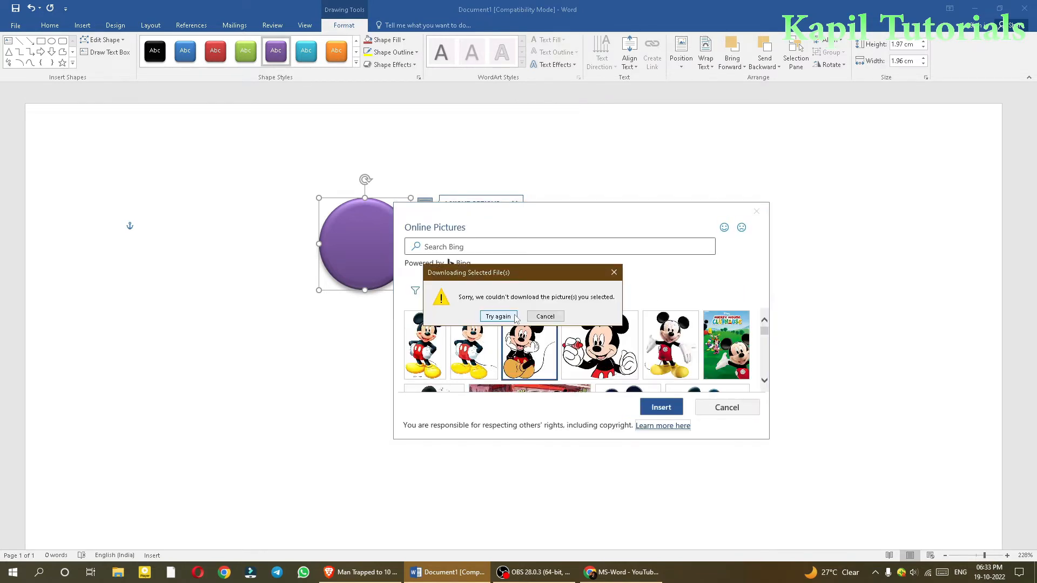
pyautogui.click(615, 271)
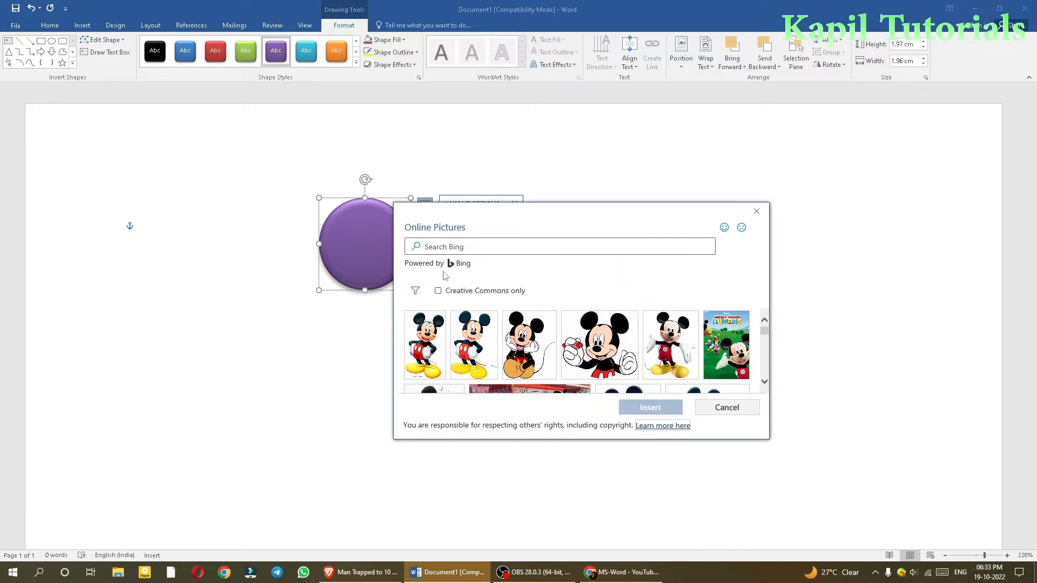
pyautogui.click(415, 292)
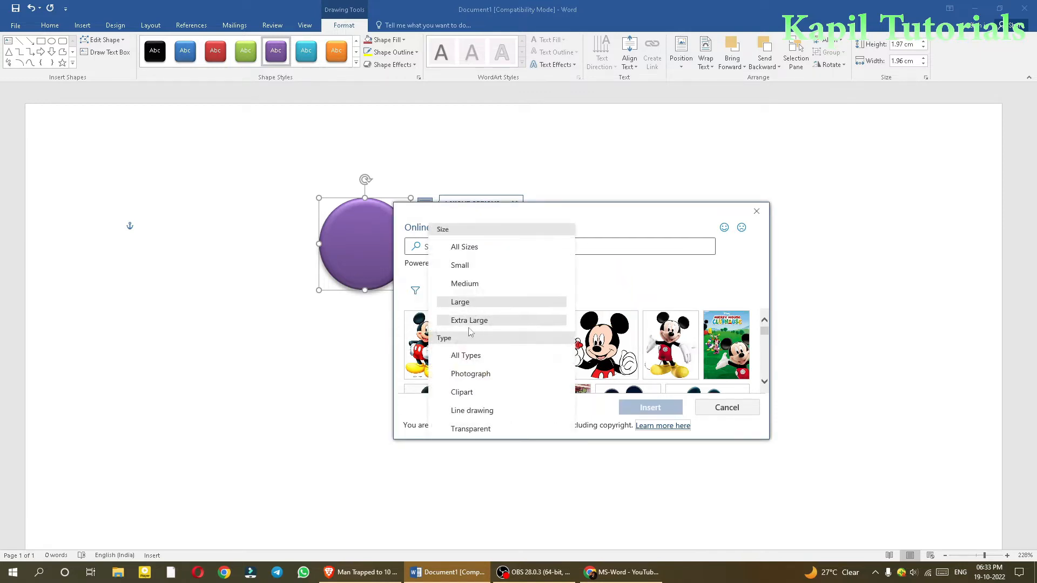
pyautogui.click(461, 266)
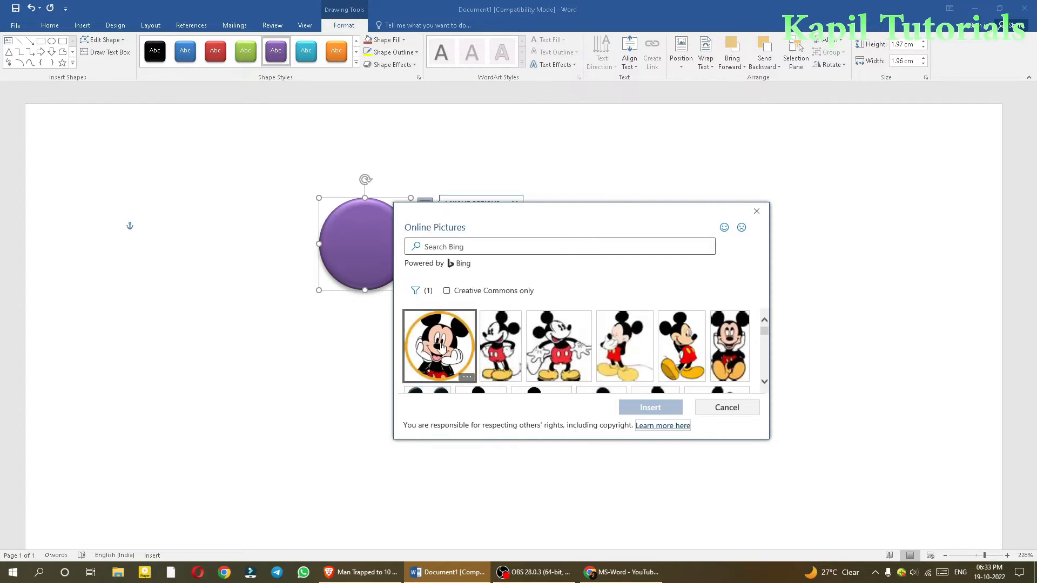
pyautogui.click(445, 348)
pyautogui.click(650, 404)
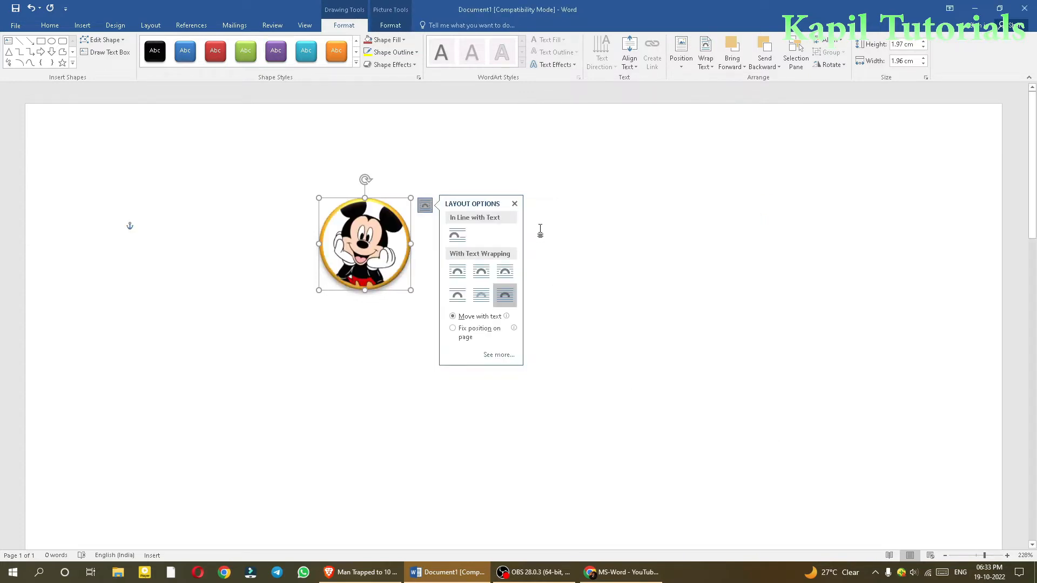
# Step: Close the circle's layout options, move the picture-filled circle slightly down the page and deselect it
pyautogui.click(514, 204)
pyautogui.click(449, 302)
pyautogui.click(365, 244)
pyautogui.moveTo(364, 244); pyautogui.dragTo(366, 287)
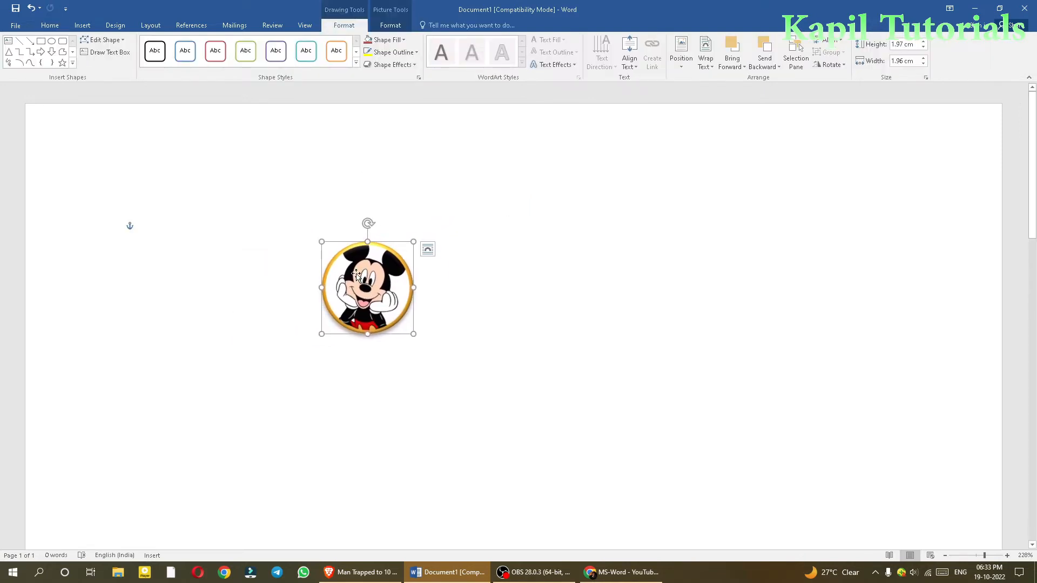
pyautogui.click(432, 302)
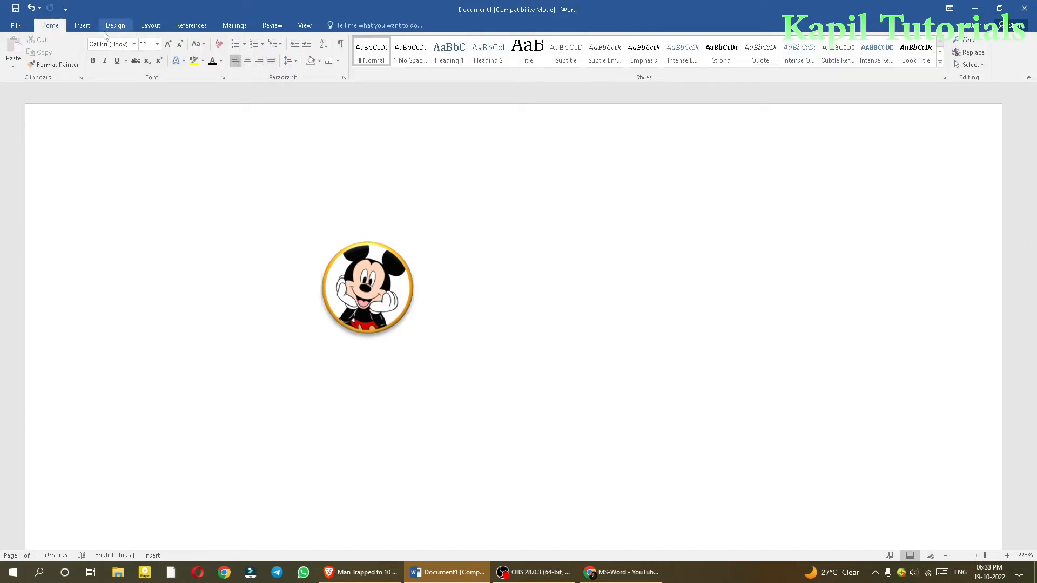
# Step: Draw a rectangle about 3.73 cm wide and 1.72 cm high to the right of the circle and fill it with standard red
pyautogui.click(86, 29)
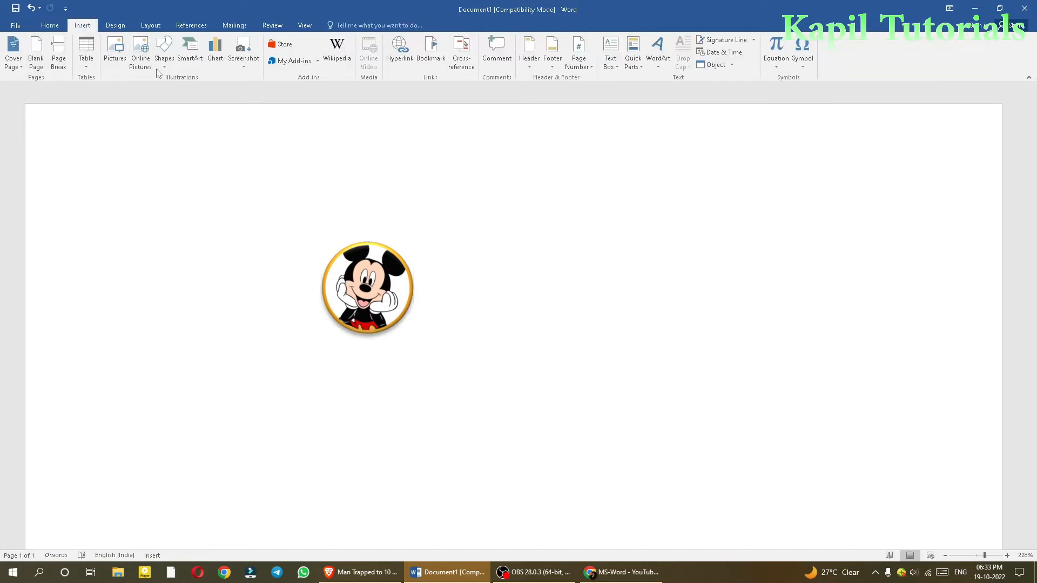
pyautogui.click(164, 52)
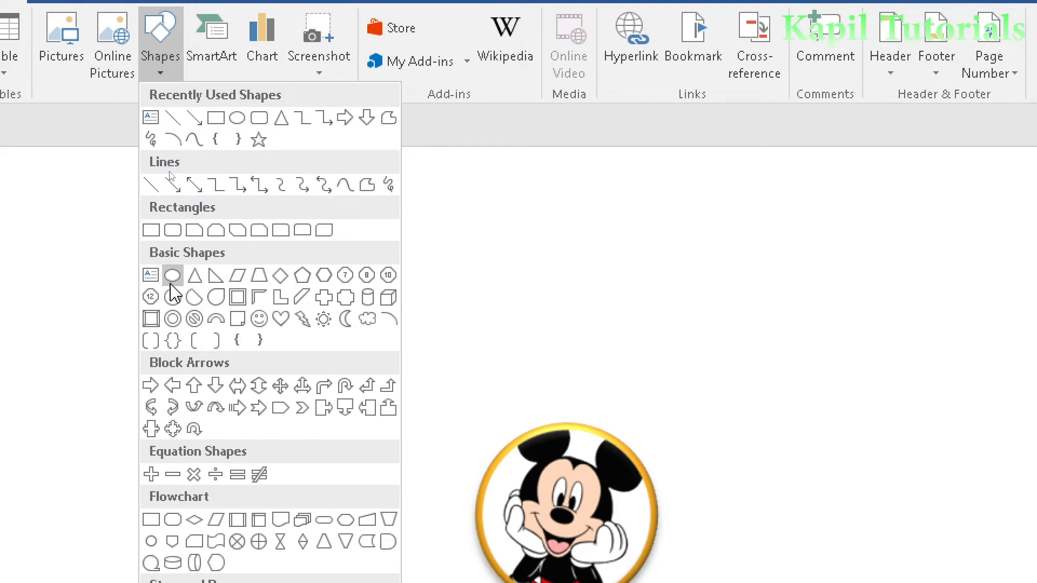
pyautogui.click(152, 230)
pyautogui.moveTo(531, 183); pyautogui.dragTo(870, 317)
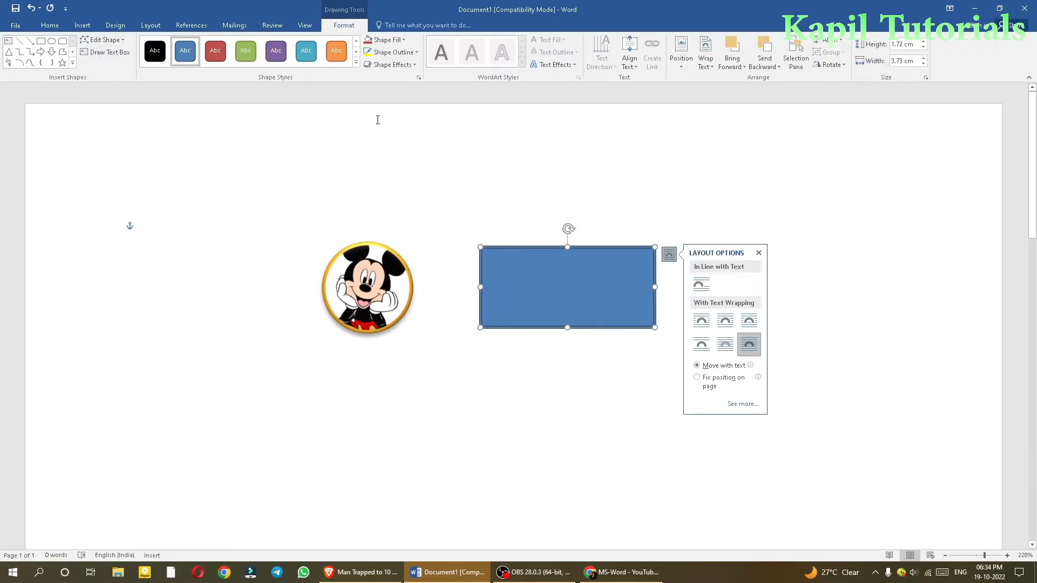
pyautogui.click(399, 41)
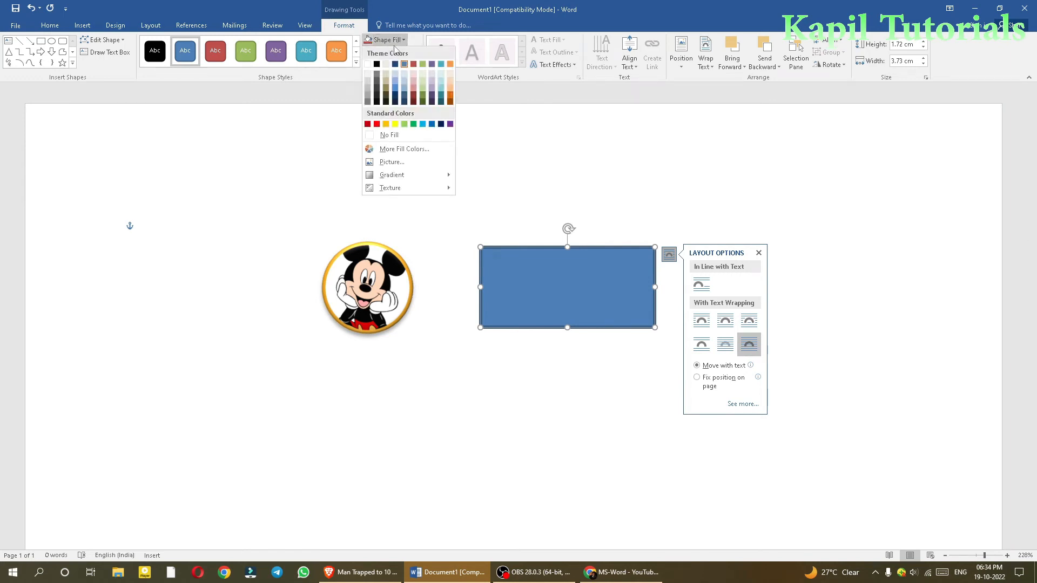
pyautogui.click(376, 124)
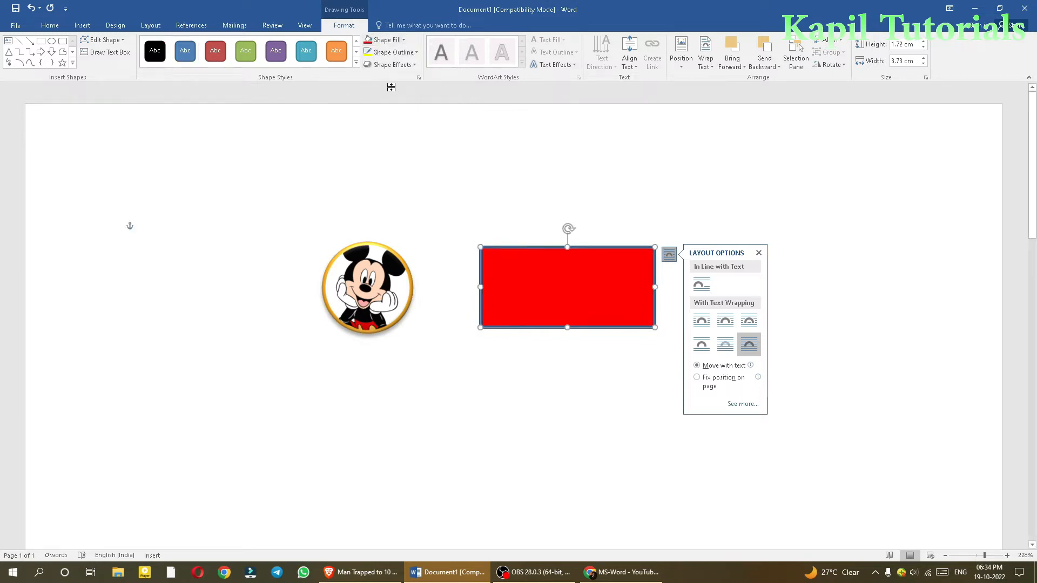
# Step: Preview shadow and 3-D rotation effects on the red rectangle and apply the second bevel preset of the first row
pyautogui.click(393, 64)
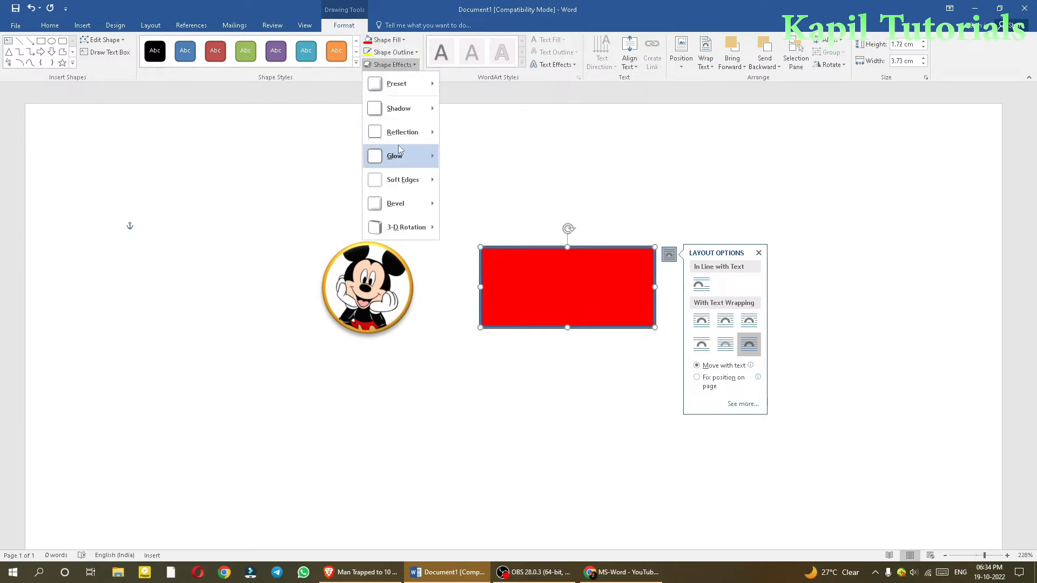
pyautogui.moveTo(402, 111)
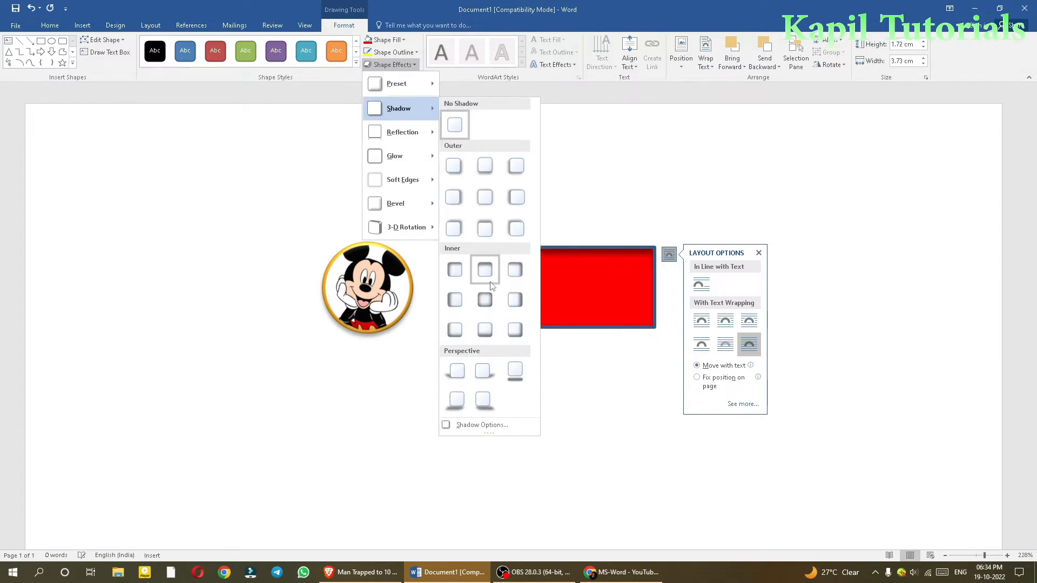
pyautogui.moveTo(407, 232)
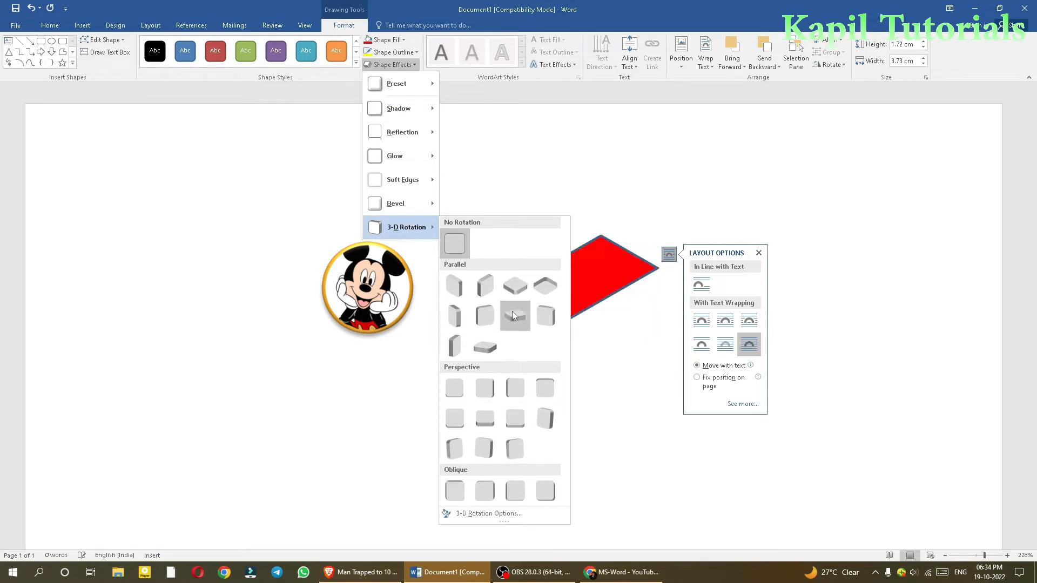
pyautogui.moveTo(401, 209)
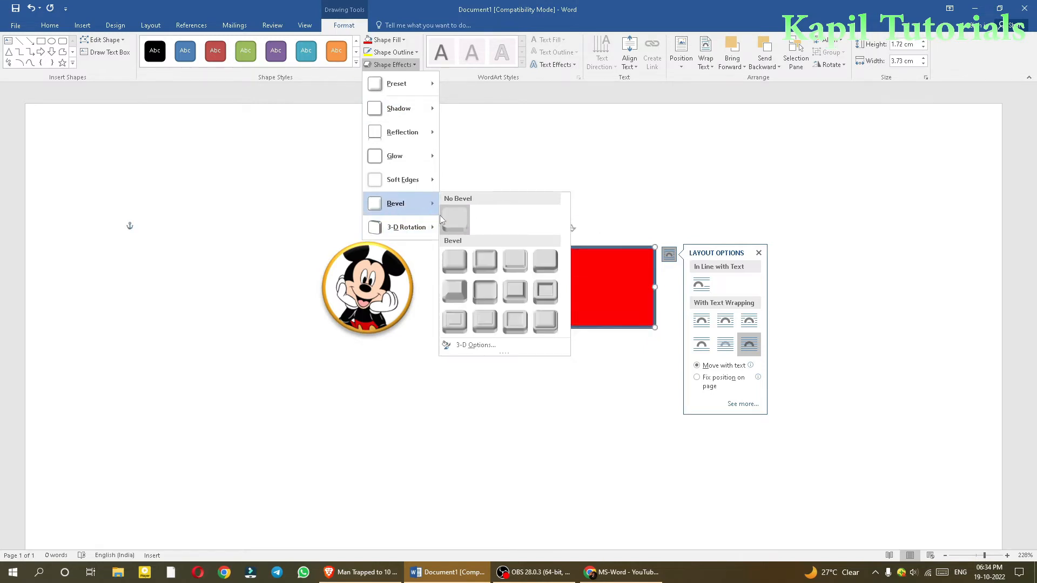
pyautogui.click(482, 261)
pyautogui.click(595, 342)
pyautogui.click(579, 319)
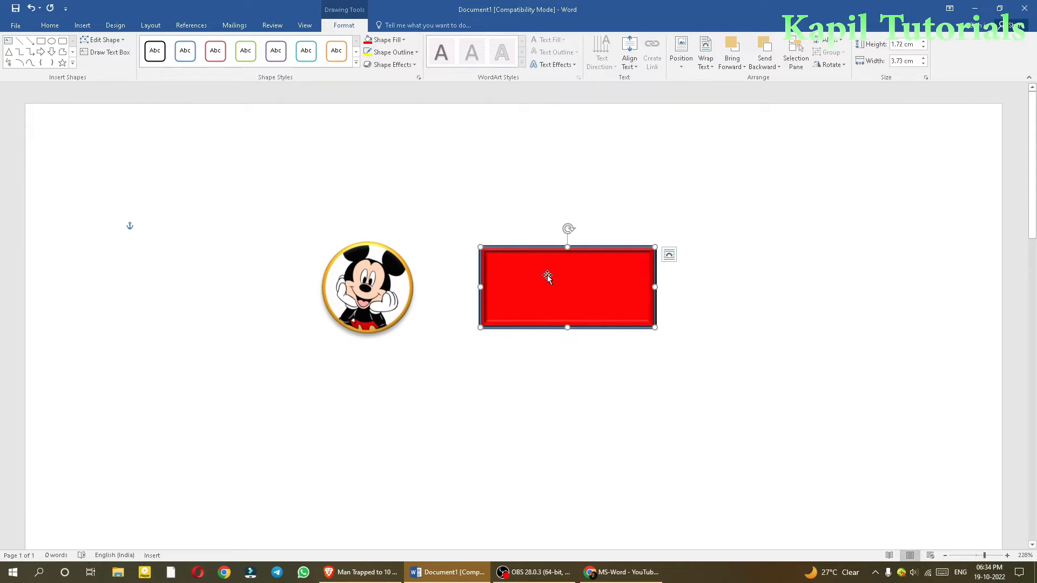
# Step: Add the text "RECTANGLE" inside the red rectangle
pyautogui.rightClick(547, 277)
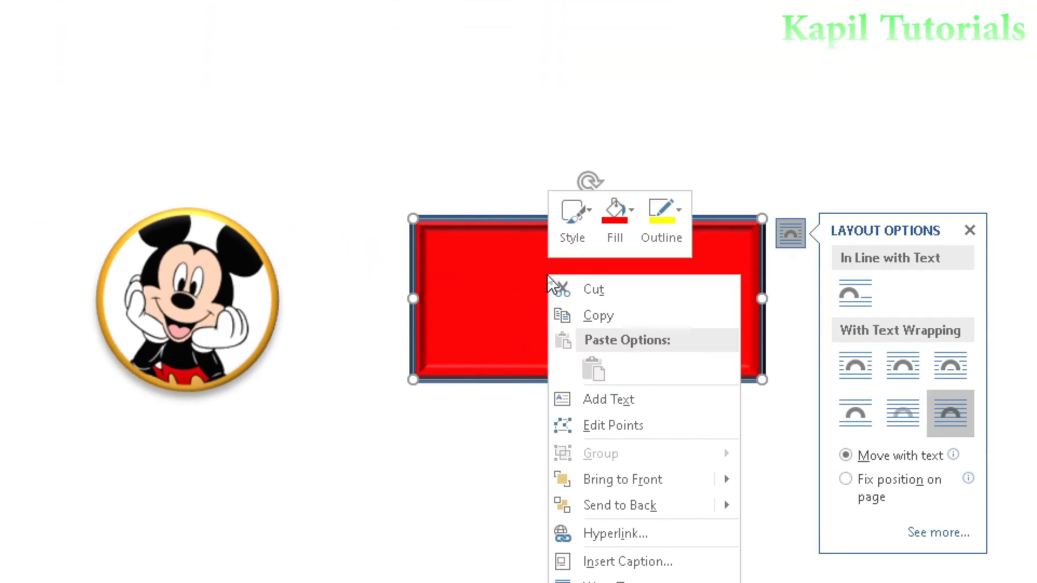
pyautogui.click(606, 403)
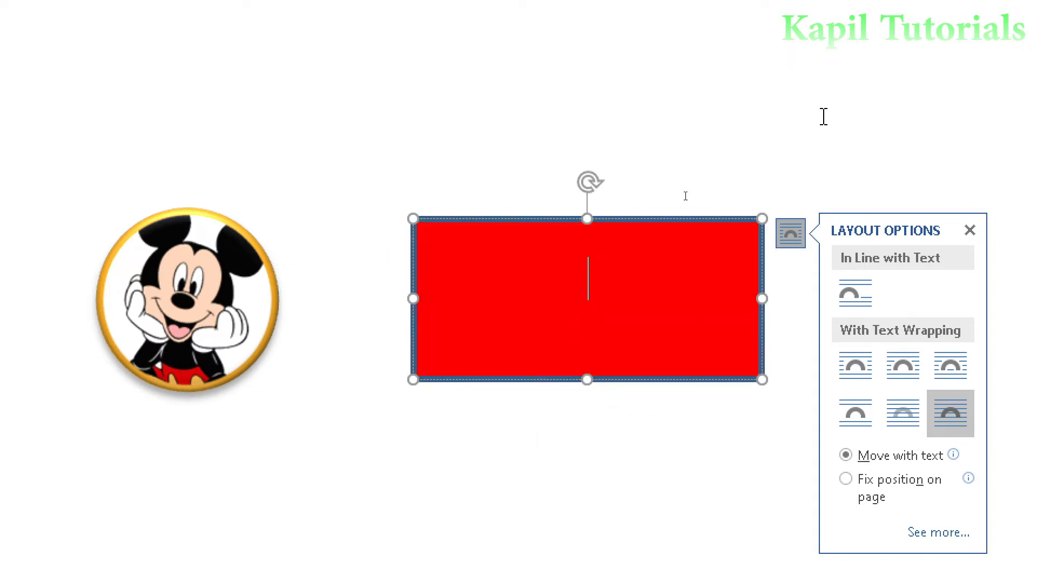
pyautogui.write('RECT')
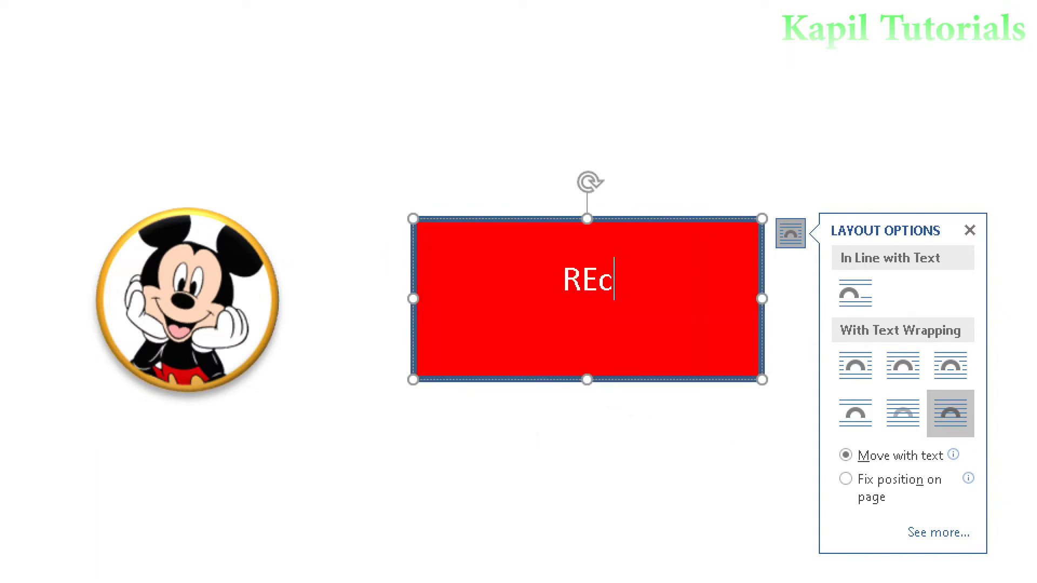
pyautogui.write('ANGEL')
pyautogui.press('BackSpace')
pyautogui.press('BackSpace')
pyautogui.write('LE')
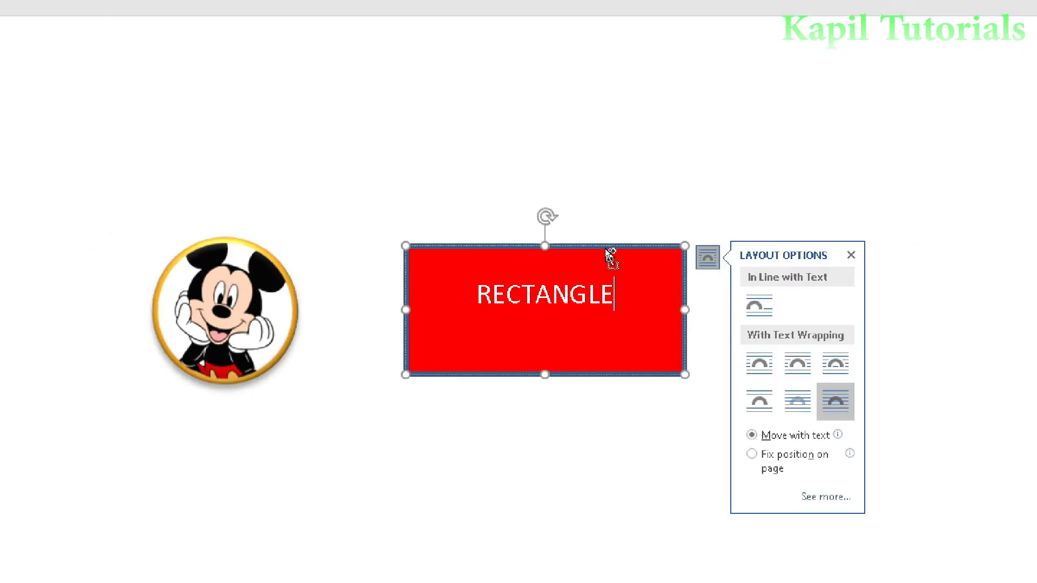
# Step: Move the red rectangle slightly and increase the font size of its text "RECTANGLE" to 14
pyautogui.press('Escape')
pyautogui.moveTo(633, 234); pyautogui.dragTo(600, 258)
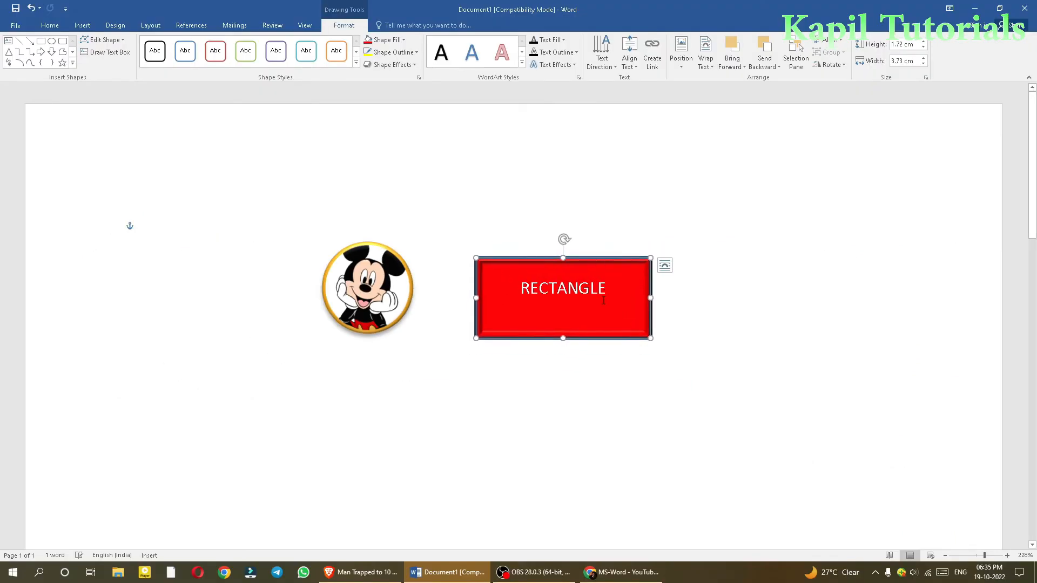
pyautogui.moveTo(520, 287); pyautogui.dragTo(611, 287)
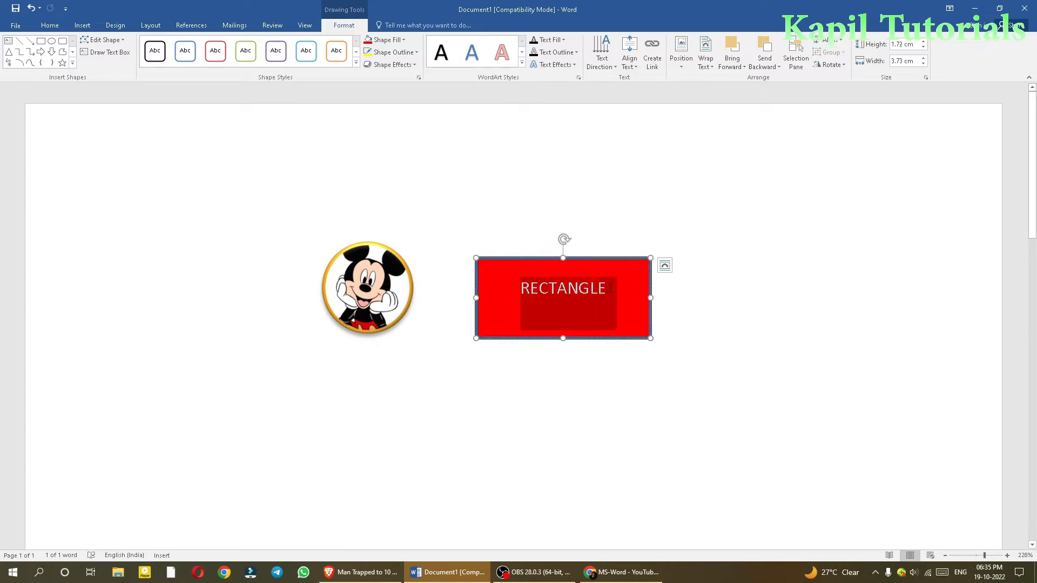
pyautogui.click(49, 25)
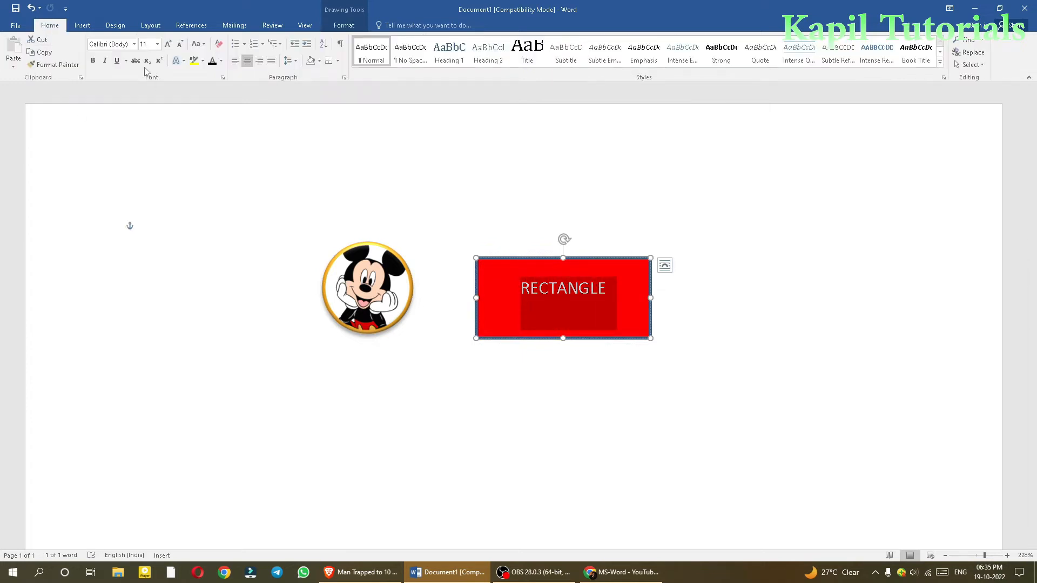
pyautogui.click(168, 45)
pyautogui.click(168, 45)
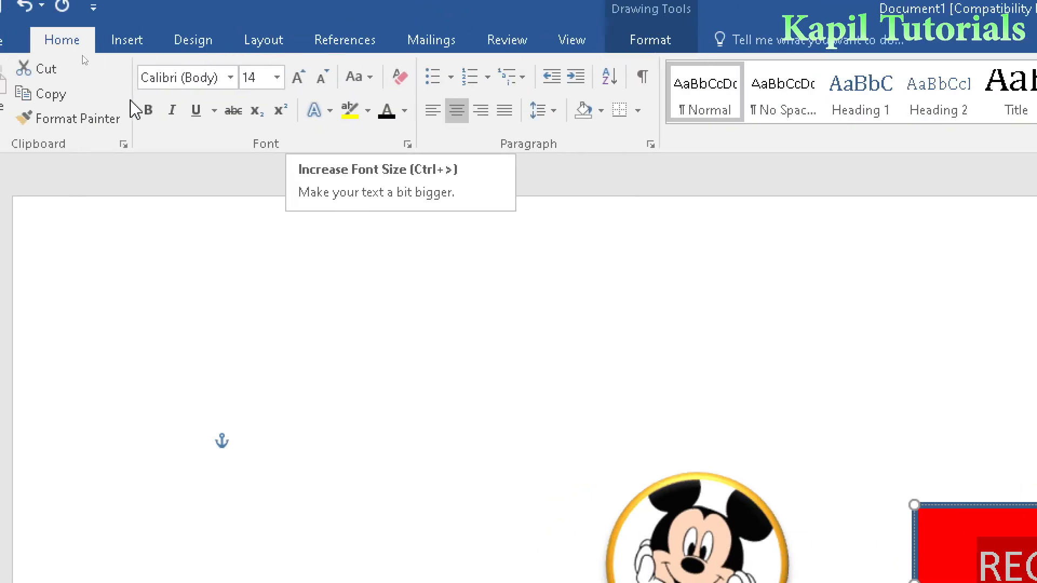
# Step: Apply the third text effect preset of the third row to "RECTANGLE" and colour the text standard green
pyautogui.click(334, 110)
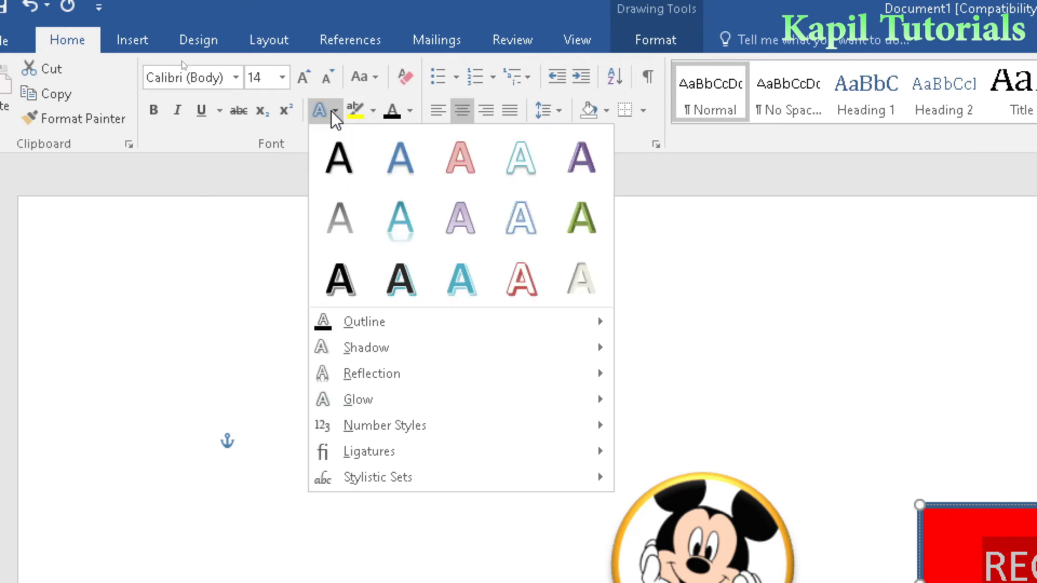
pyautogui.click(452, 278)
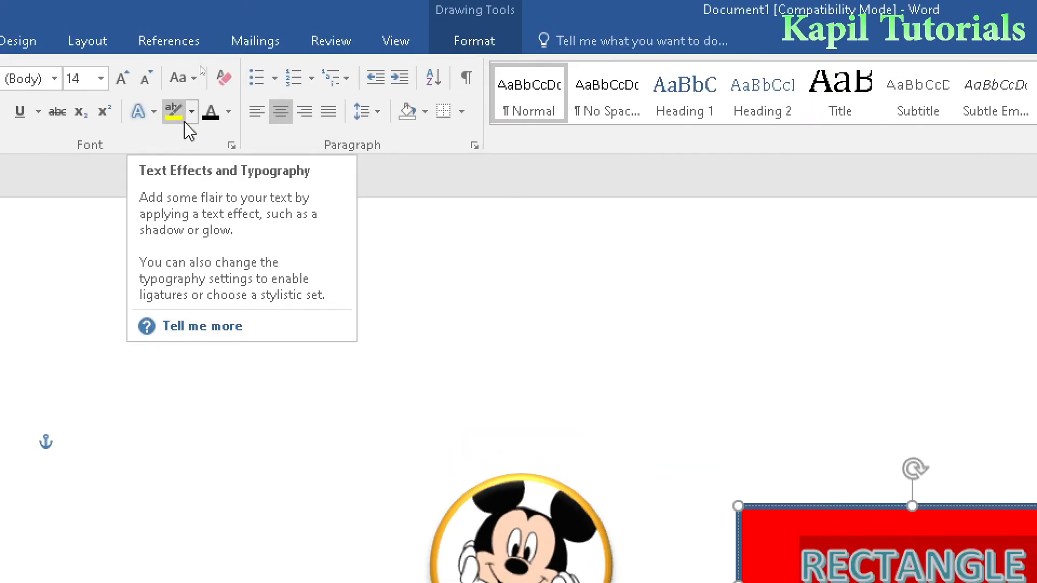
pyautogui.click(228, 112)
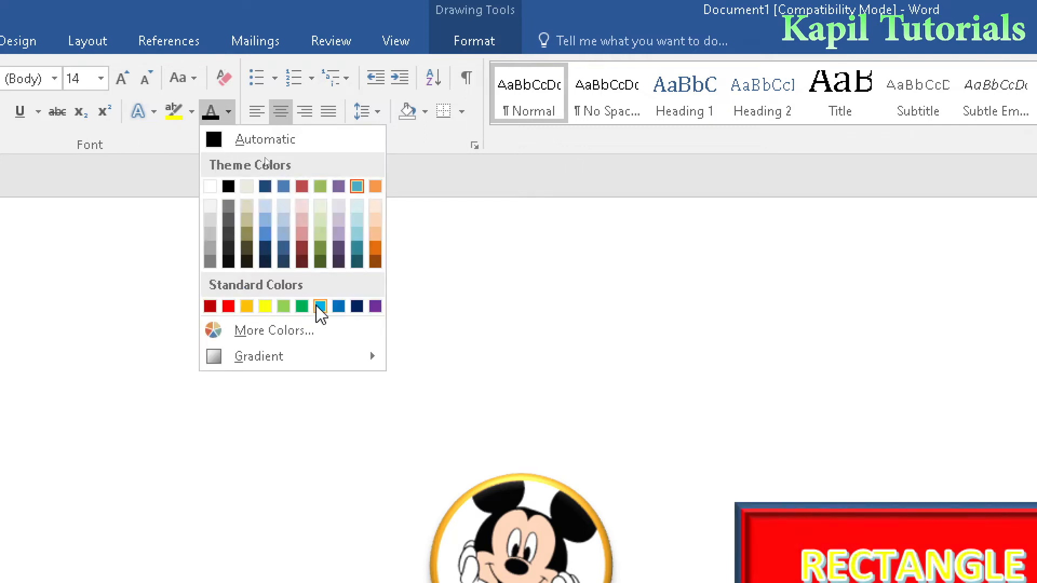
pyautogui.click(303, 306)
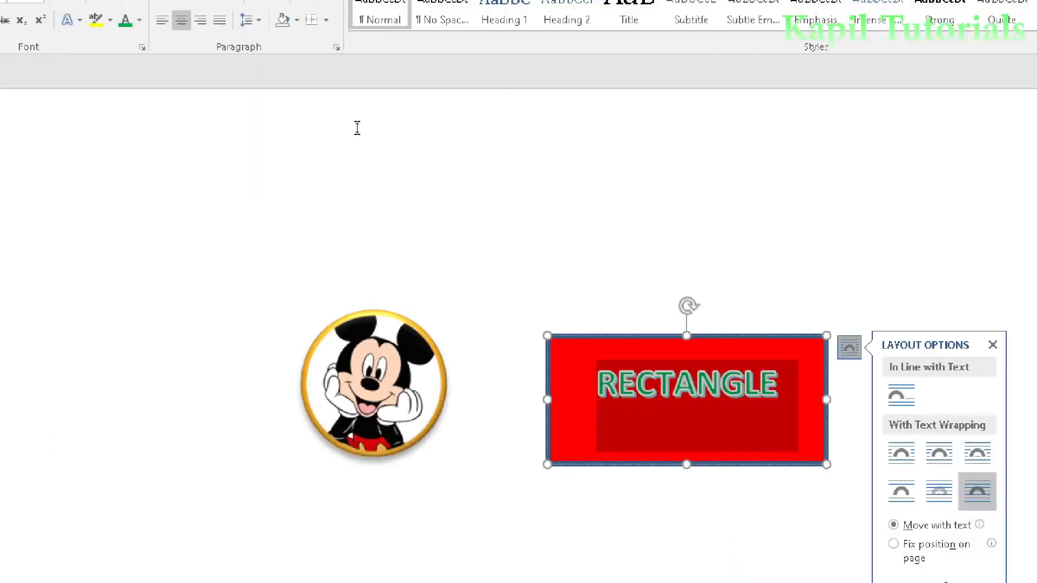
# Step: Apply a black text effect preset to "RECTANGLE" and set its font colour to standard blue
pyautogui.click(154, 112)
pyautogui.click(184, 61)
pyautogui.click(221, 60)
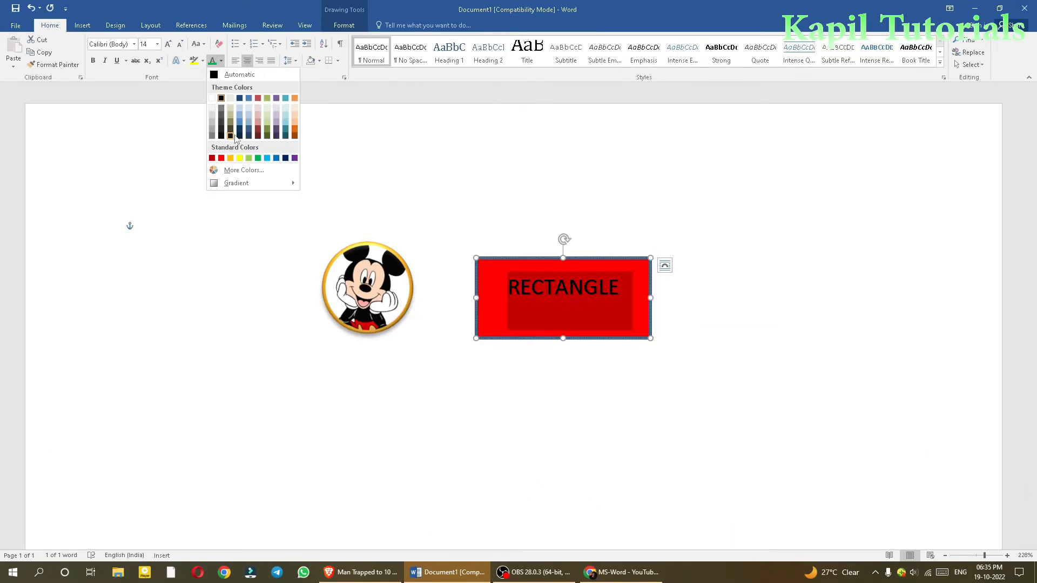
pyautogui.click(276, 158)
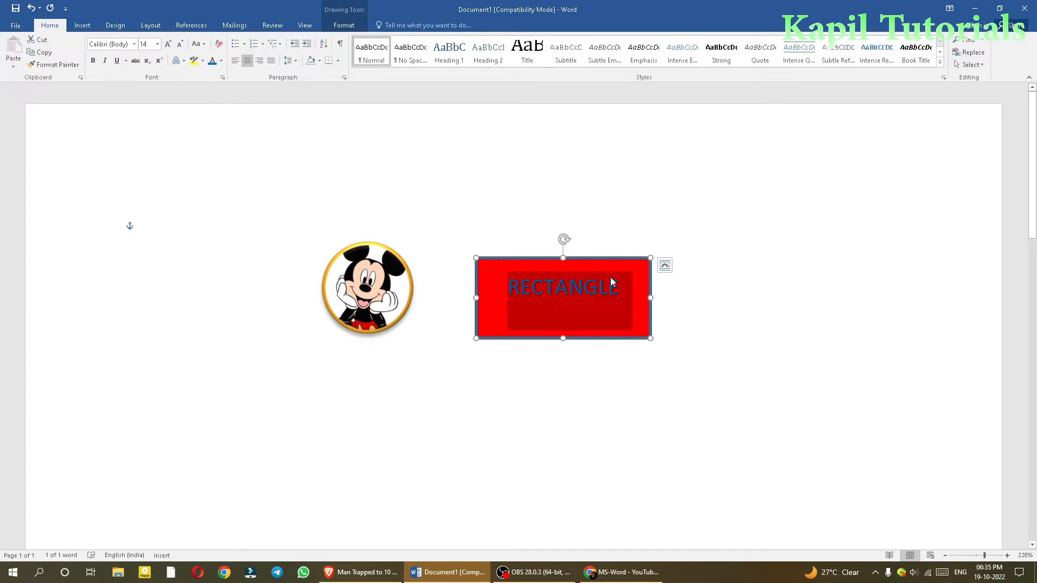
# Step: Move the red rectangle over the right part of the picture-filled circle, send it to the back and deselect it
pyautogui.rightClick(611, 261)
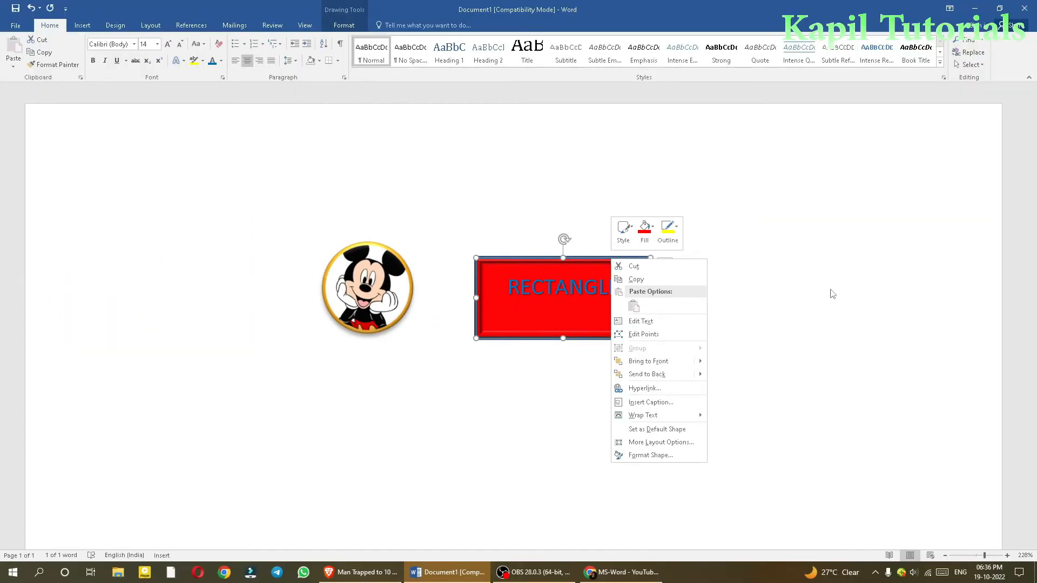
pyautogui.click(831, 289)
pyautogui.moveTo(593, 262); pyautogui.dragTo(505, 251)
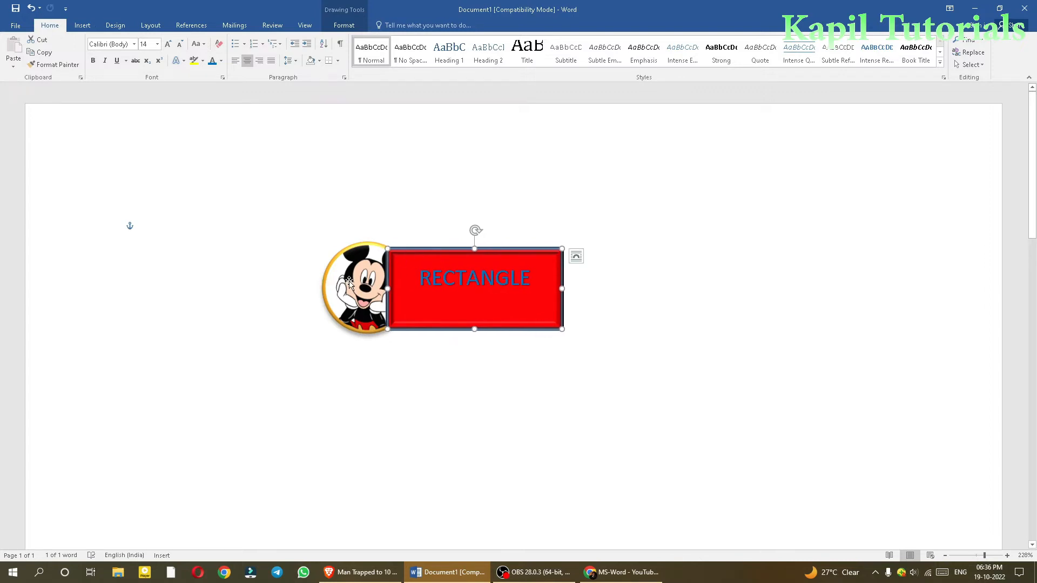
pyautogui.rightClick(485, 260)
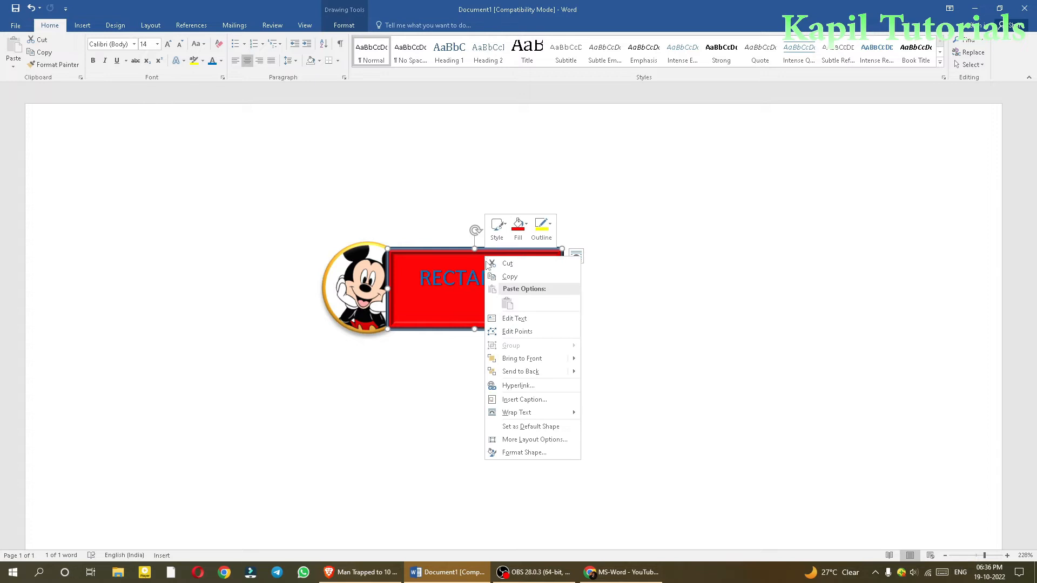
pyautogui.moveTo(514, 360)
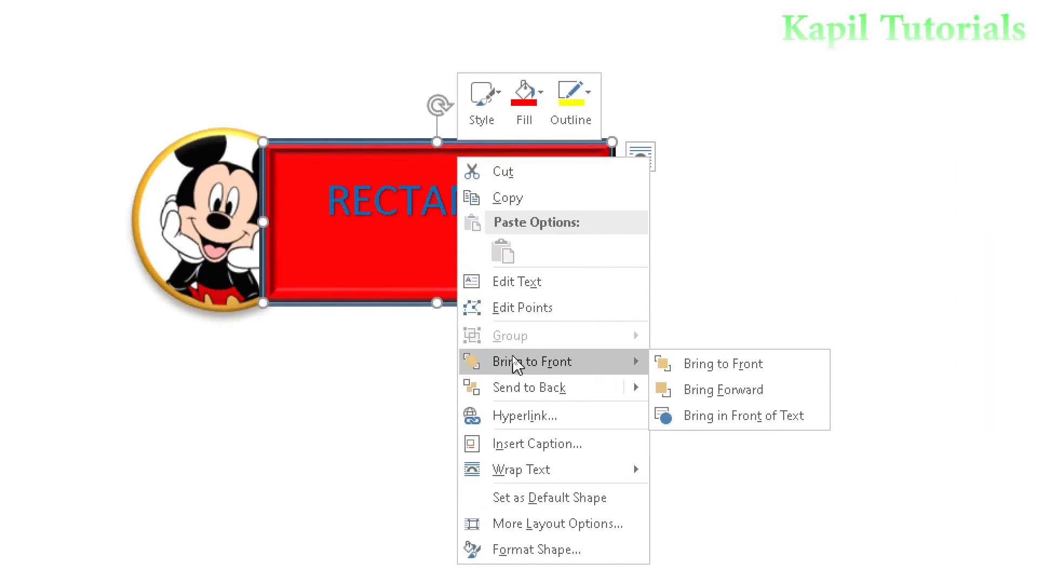
pyautogui.moveTo(511, 387)
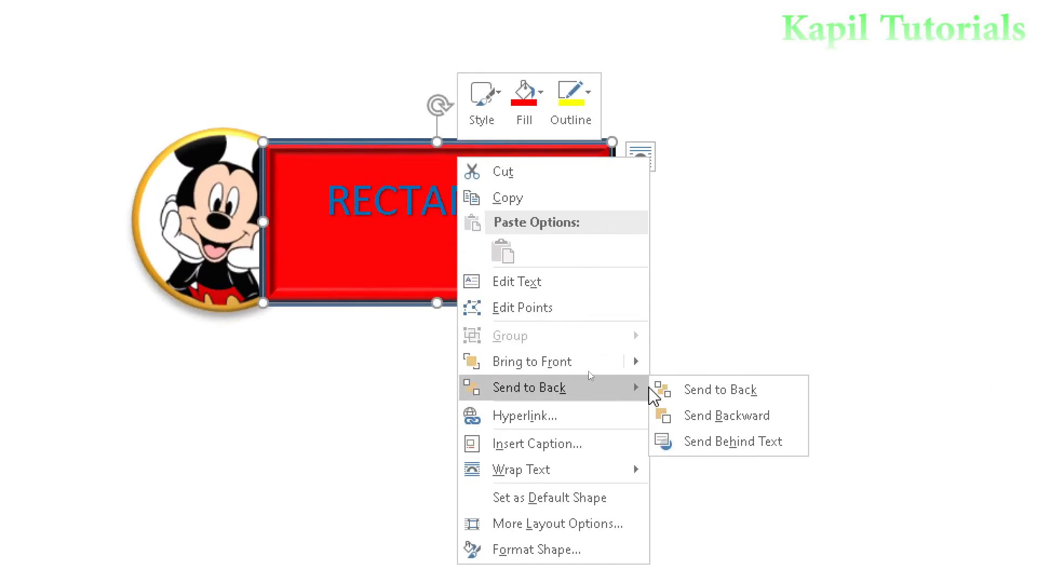
pyautogui.click(735, 390)
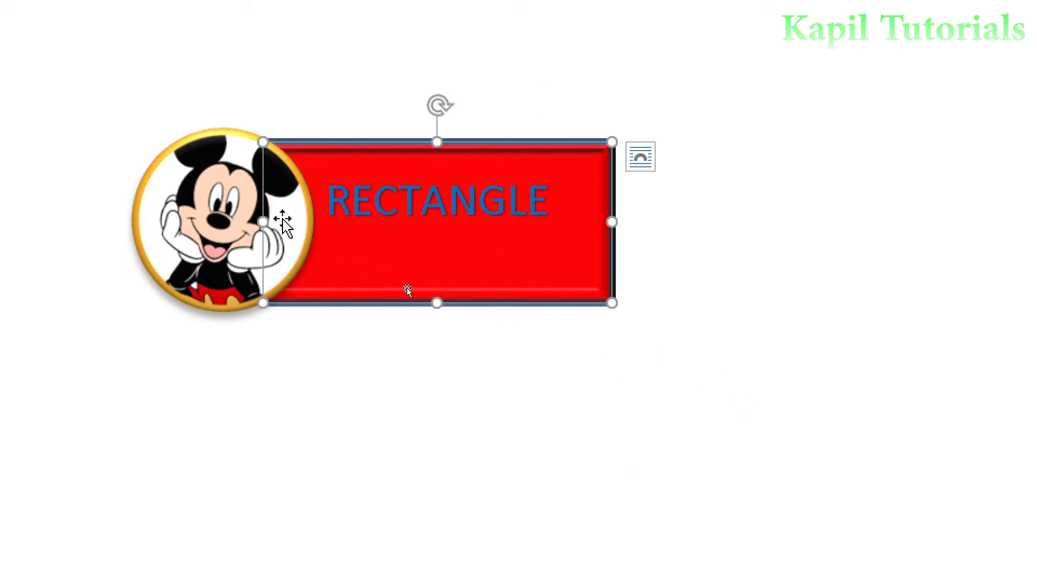
pyautogui.click(756, 385)
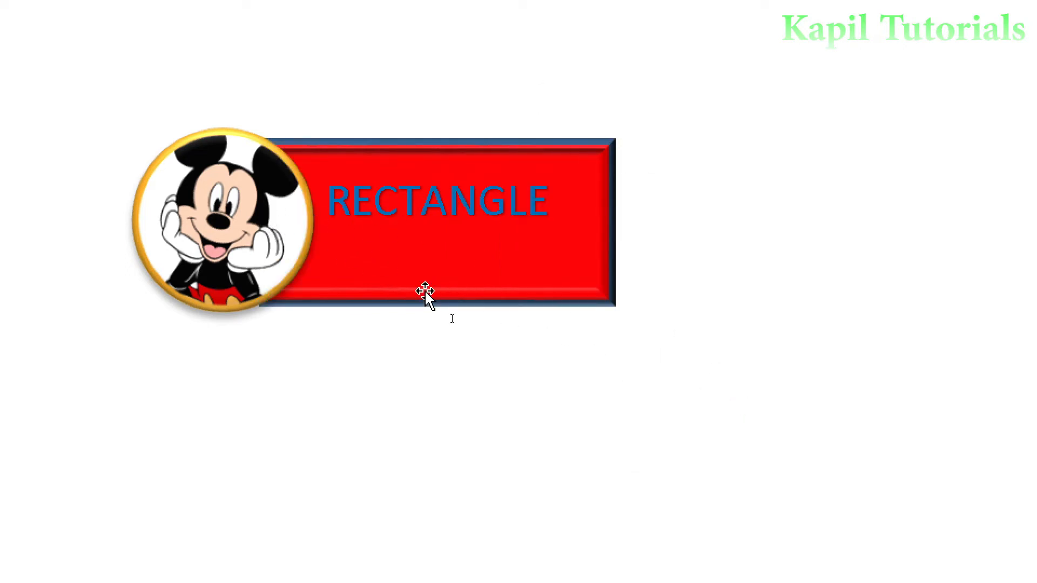
# Step: Move the circle slightly down and to the left, and send the rectangle one level backward
pyautogui.click(210, 208)
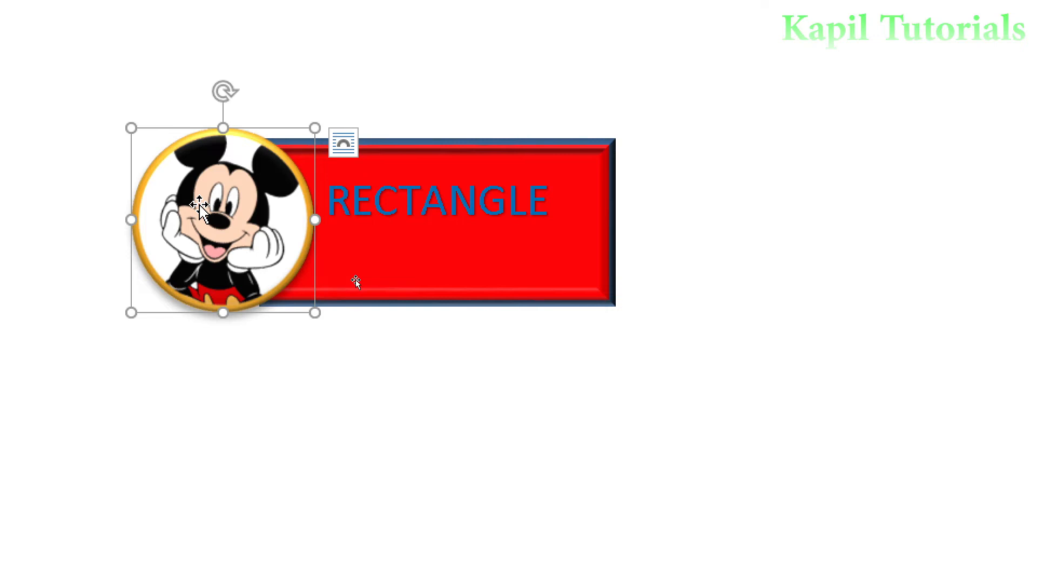
pyautogui.moveTo(200, 208); pyautogui.dragTo(200, 232)
pyautogui.click(436, 235)
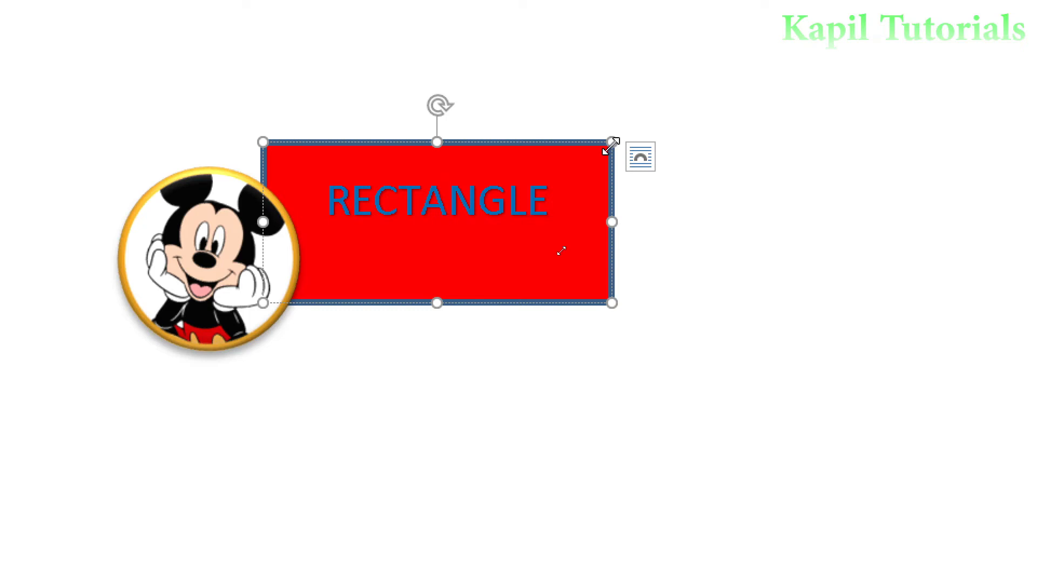
pyautogui.rightClick(482, 157)
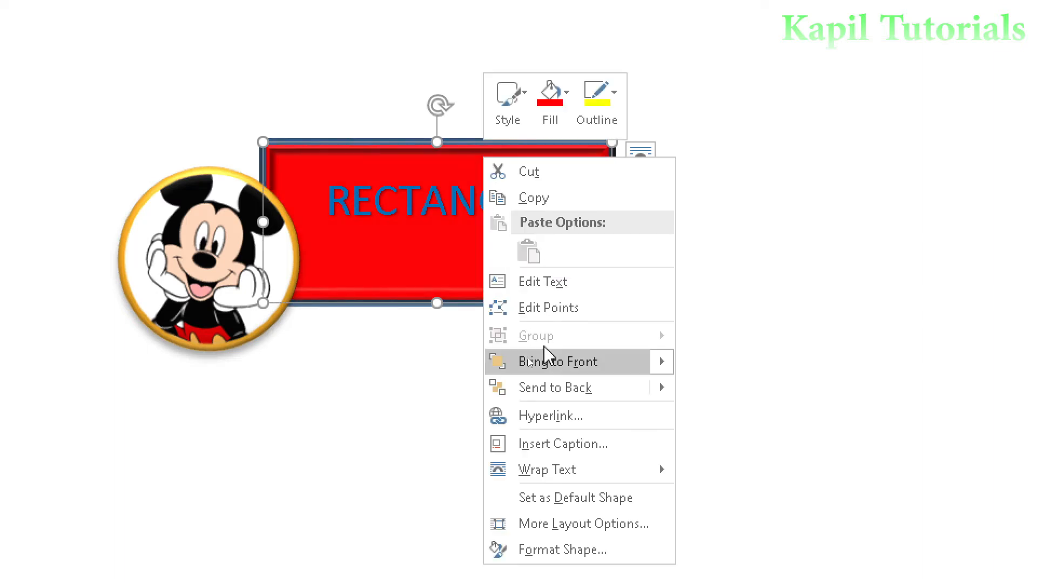
pyautogui.moveTo(548, 392)
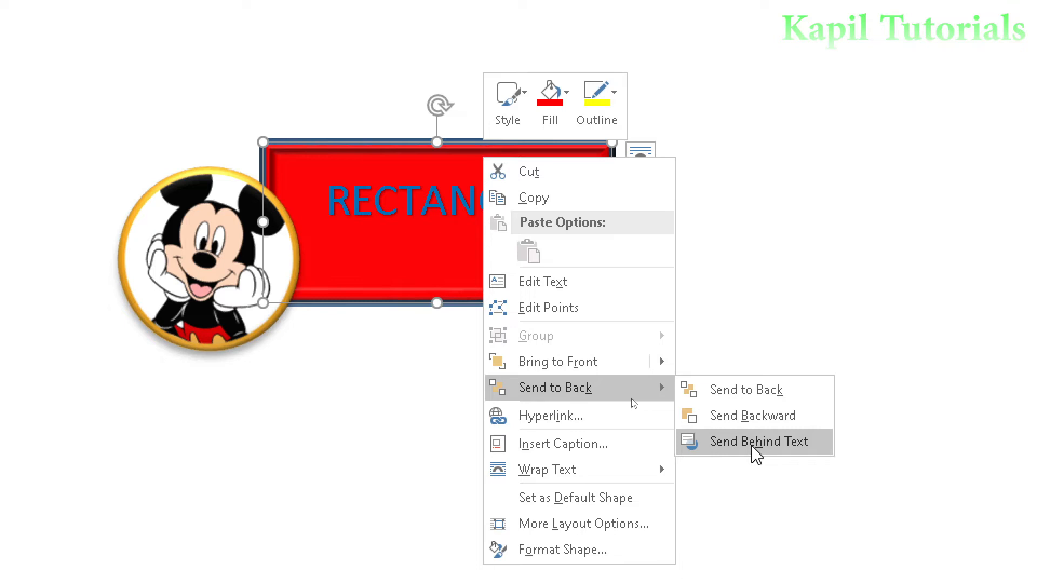
pyautogui.click(754, 424)
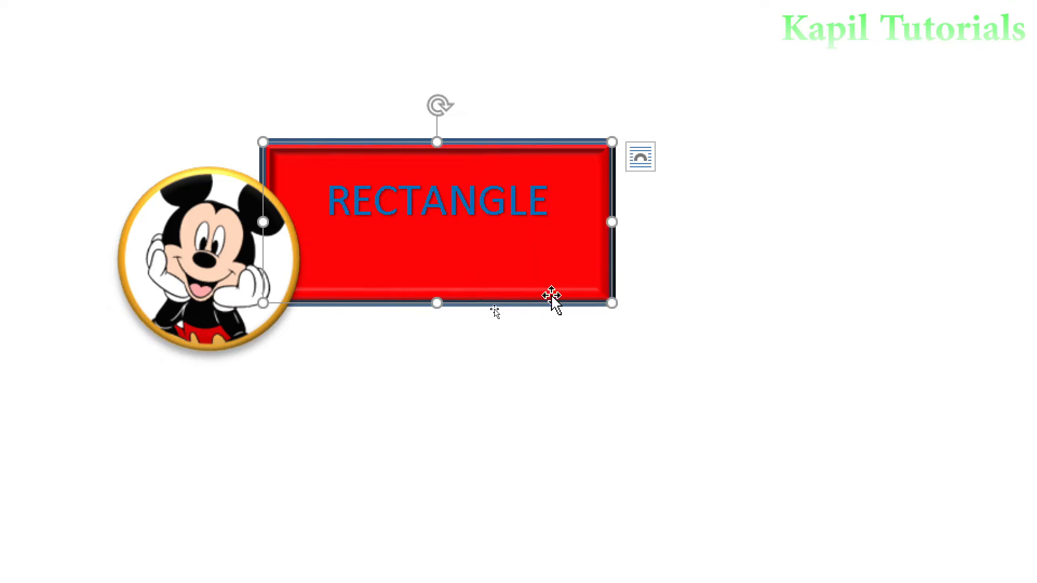
pyautogui.click(224, 221)
pyautogui.click(395, 281)
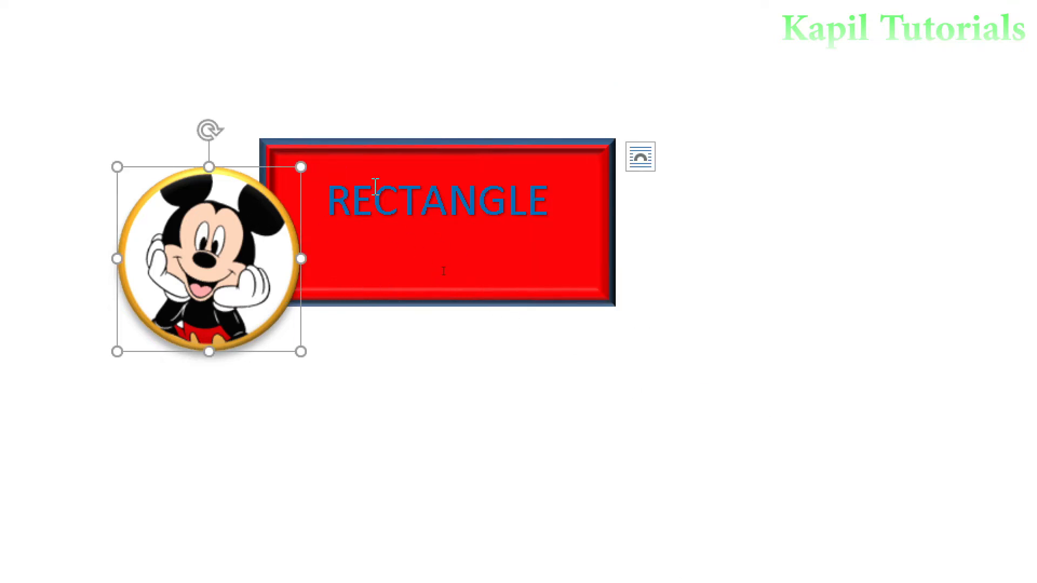
# Step: Bring the rectangle forward and move it right and slightly down until it clears the circle
pyautogui.rightClick(413, 155)
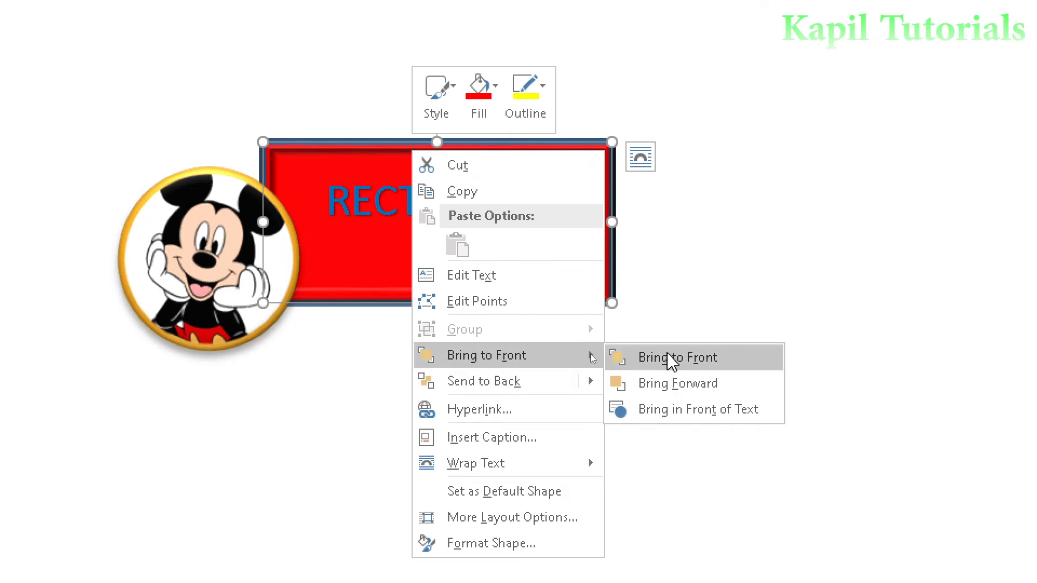
pyautogui.click(669, 384)
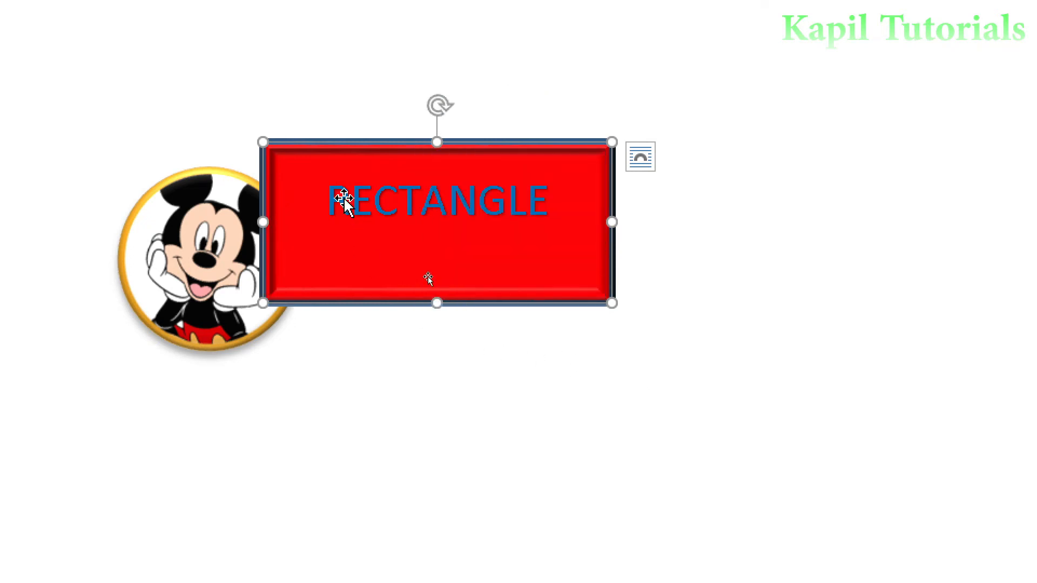
pyautogui.moveTo(331, 224); pyautogui.dragTo(419, 232)
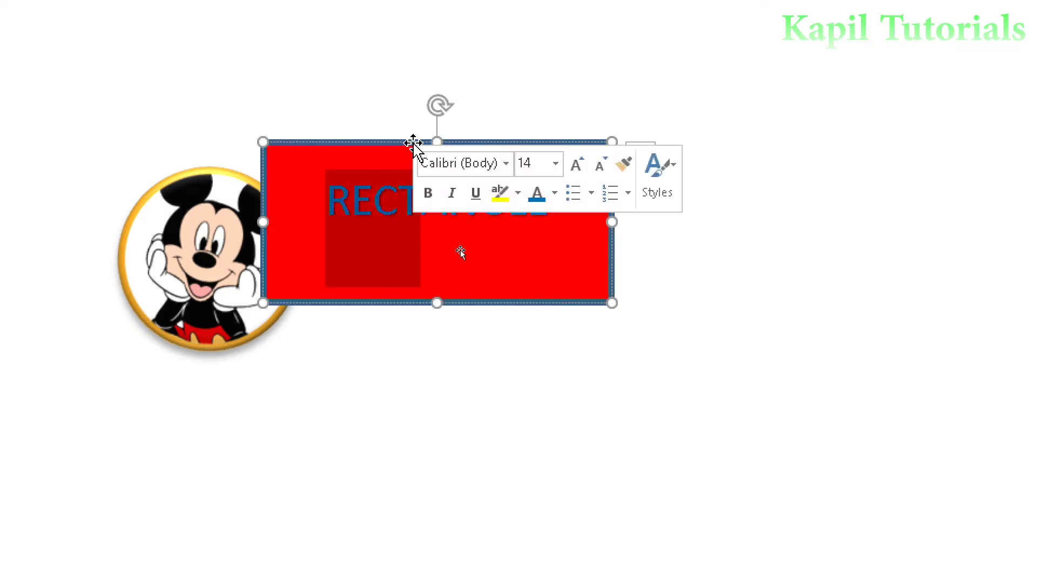
pyautogui.click(390, 138)
pyautogui.moveTo(391, 139); pyautogui.dragTo(481, 167)
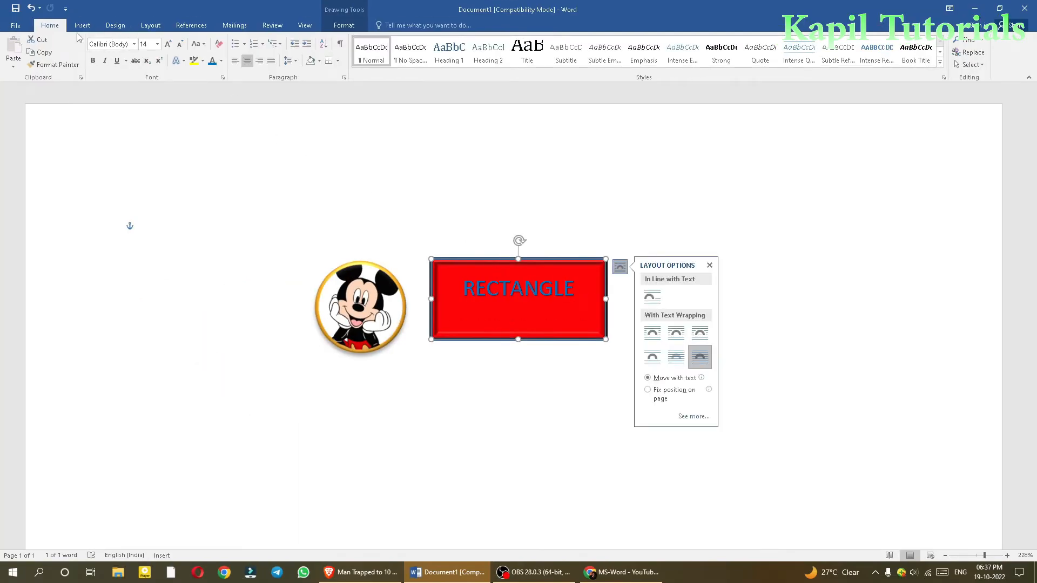
# Step: Draw a smiley face shape about 2.17 cm wide and 2.19 cm high above the picture-filled circle
pyautogui.click(82, 26)
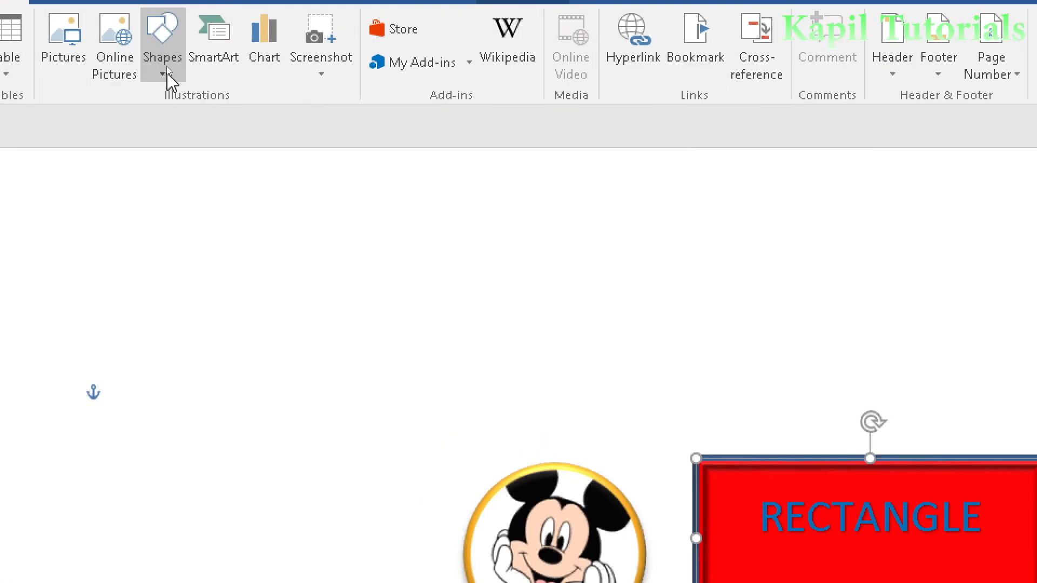
pyautogui.click(165, 68)
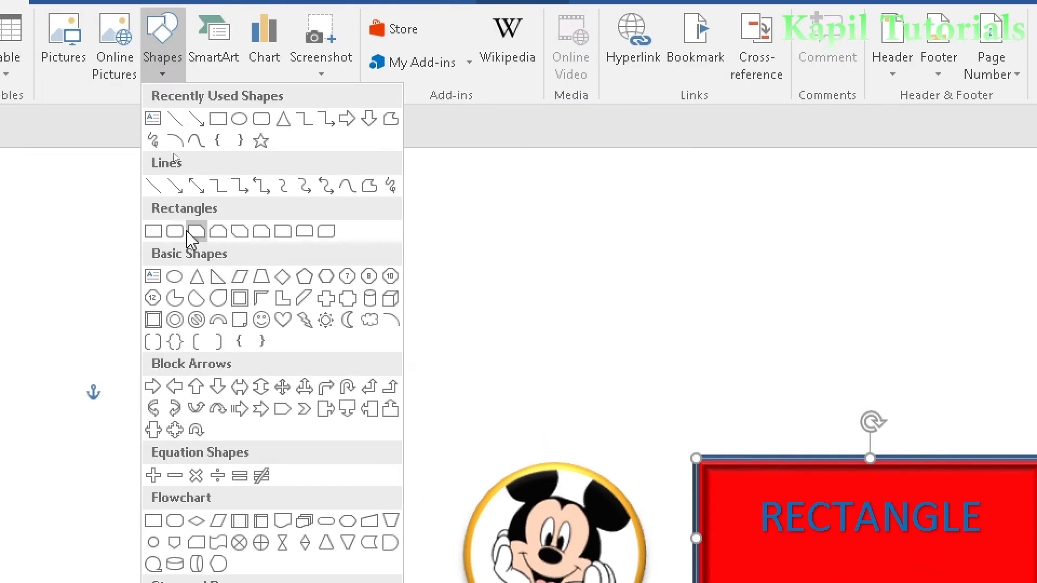
pyautogui.click(259, 323)
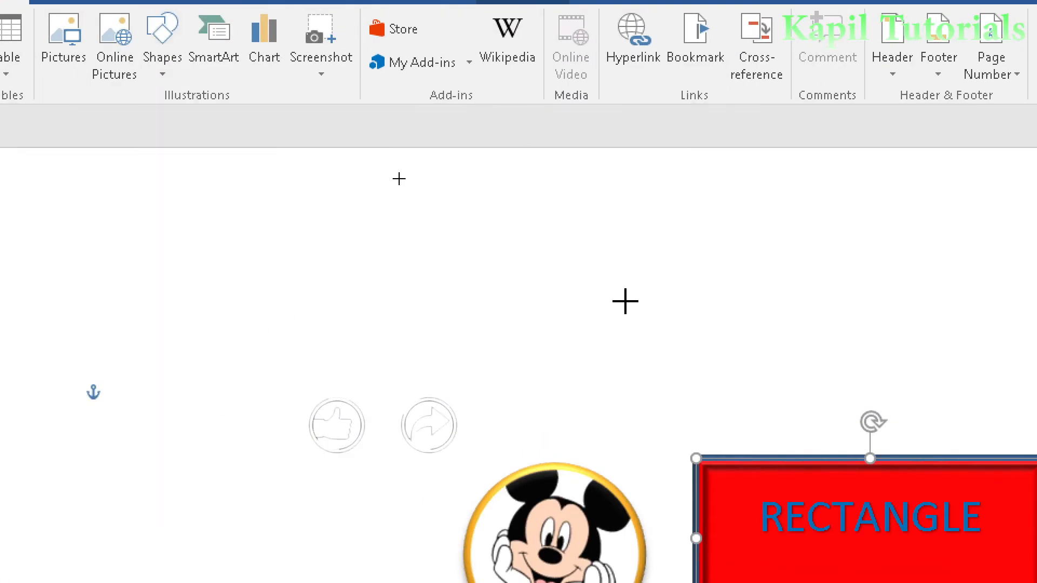
pyautogui.moveTo(331, 246); pyautogui.dragTo(534, 452)
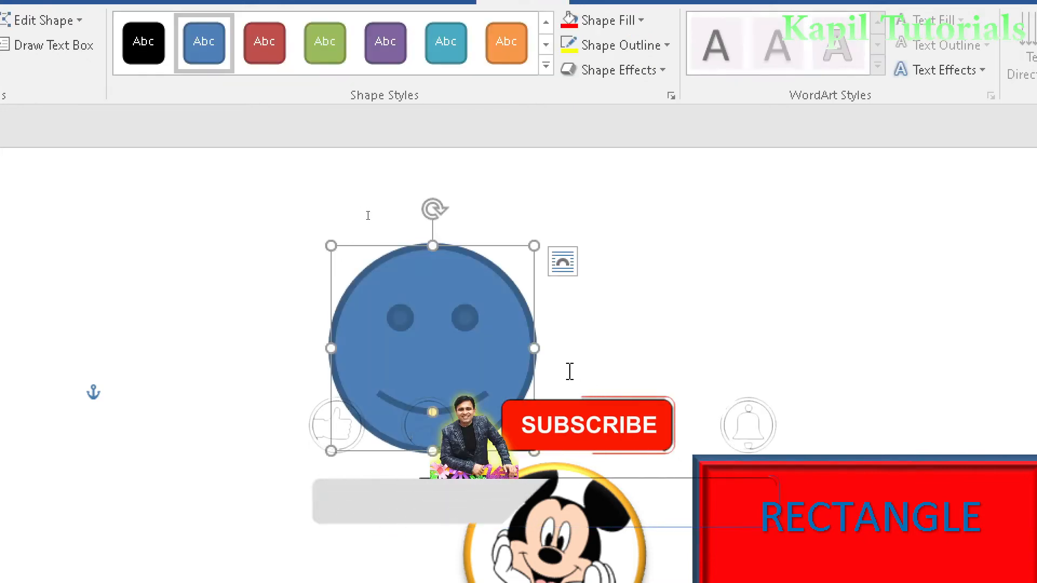
# Step: Apply the Relaxed Inset bevel to the smiley face and select the shape
pyautogui.click(663, 76)
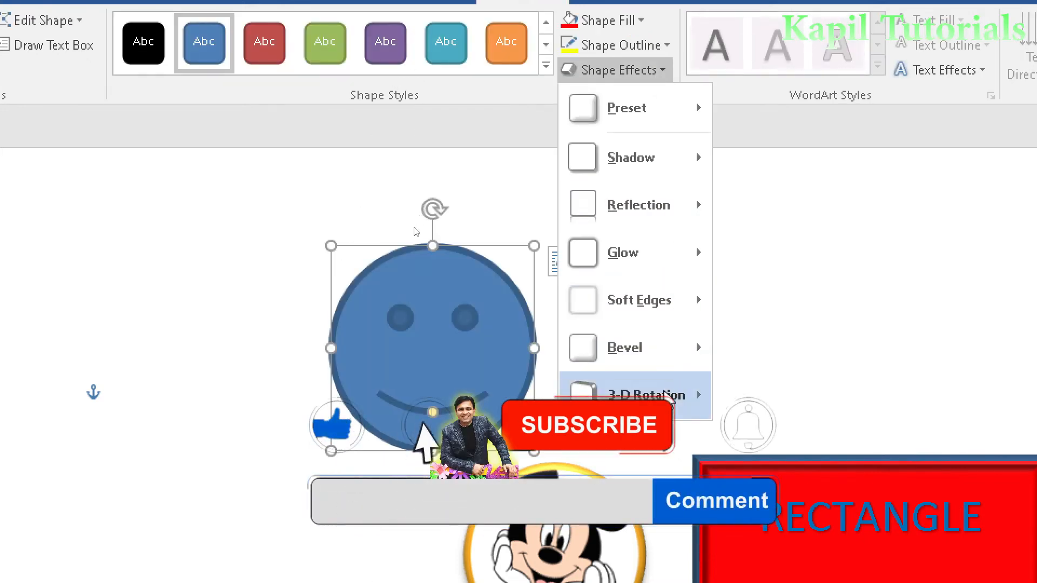
pyautogui.moveTo(661, 361)
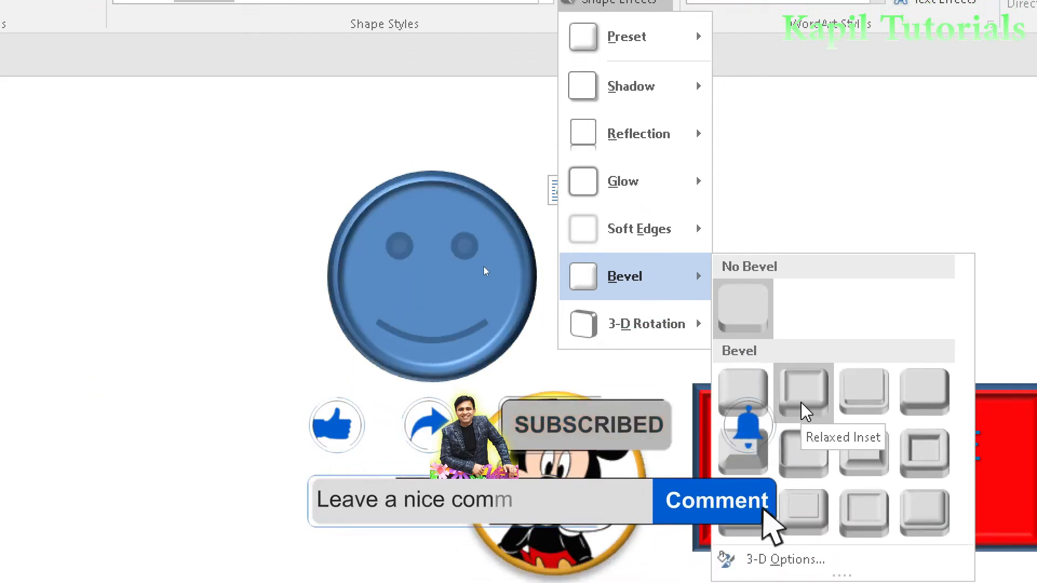
pyautogui.click(803, 402)
pyautogui.rightClick(432, 286)
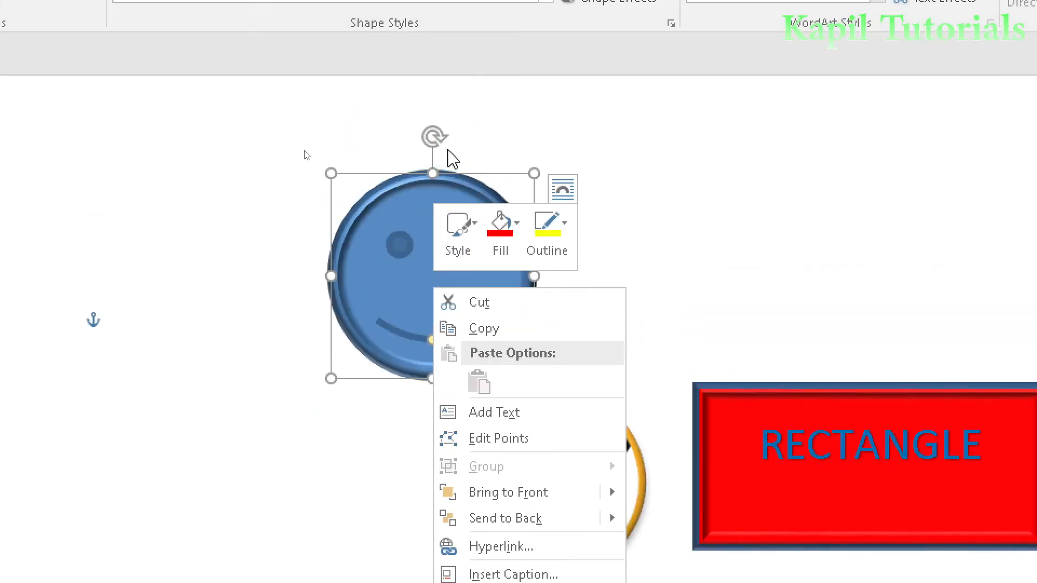
pyautogui.click(410, 64)
pyautogui.press('ctrl')
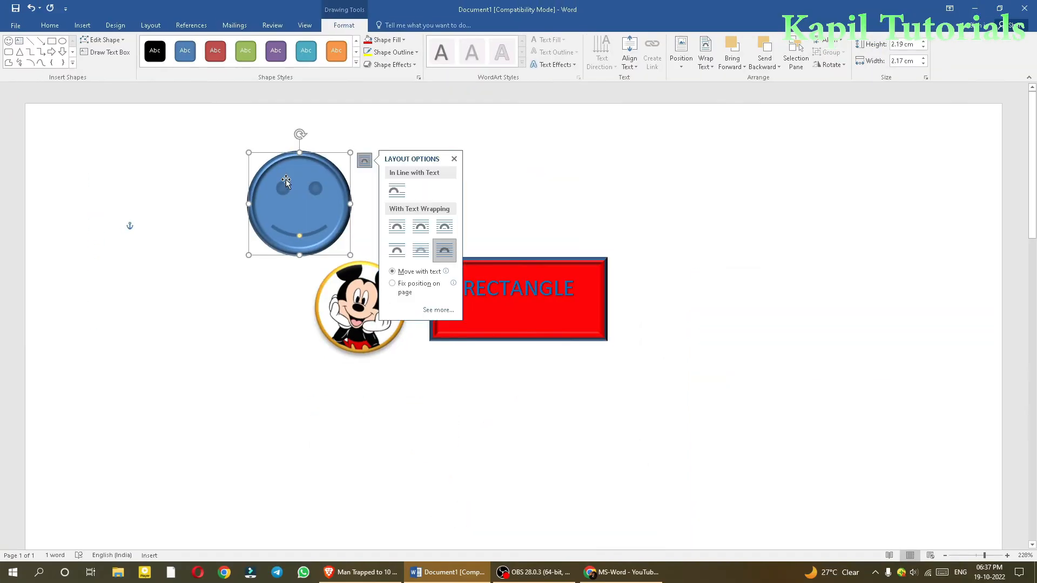
# Step: Apply the Isometric Right Up 3-D rotation effect to the smiley face
pyautogui.rightClick(292, 194)
pyautogui.click(287, 216)
pyautogui.click(415, 65)
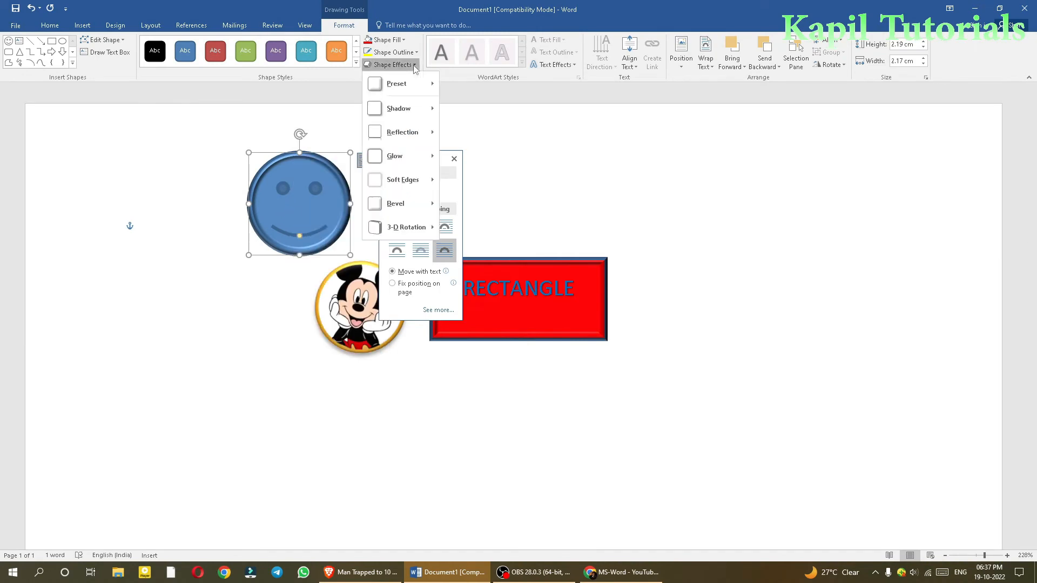
pyautogui.moveTo(411, 227)
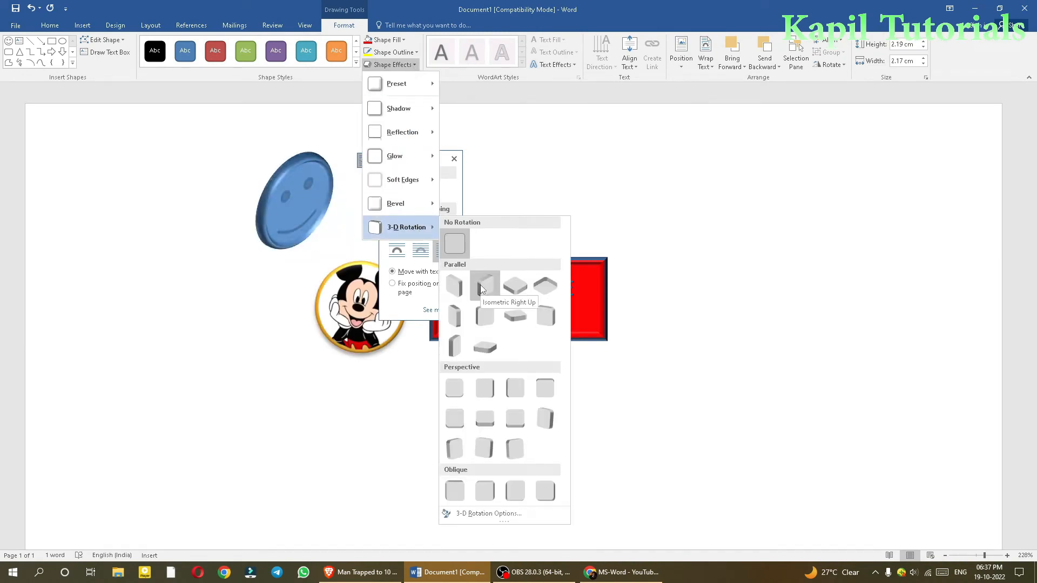
pyautogui.click(481, 284)
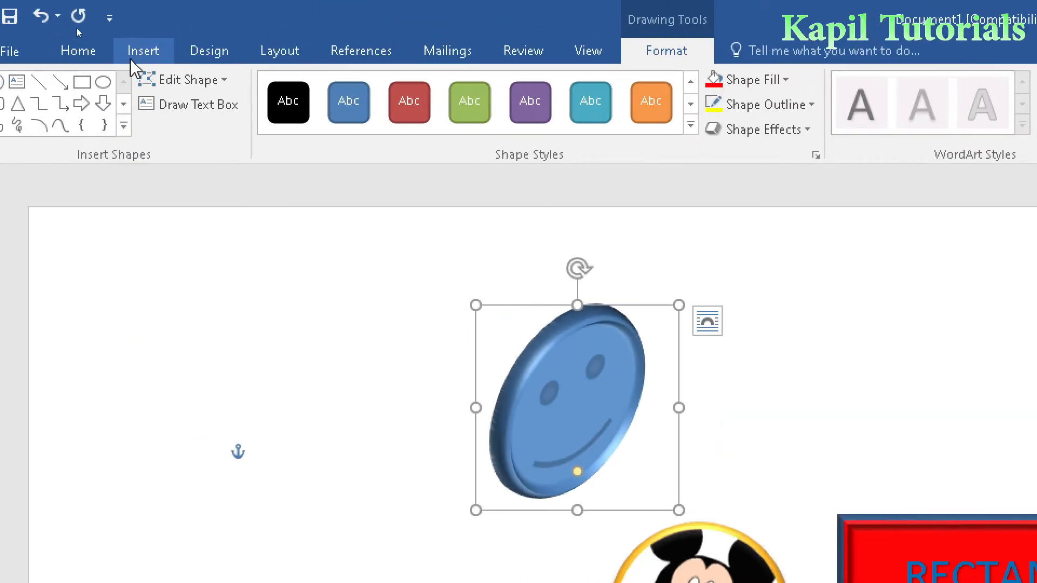
# Step: Draw a cloud shape about 5.14 cm wide and 2.69 cm high beyond the rectangle, and shift it slightly left
pyautogui.click(81, 28)
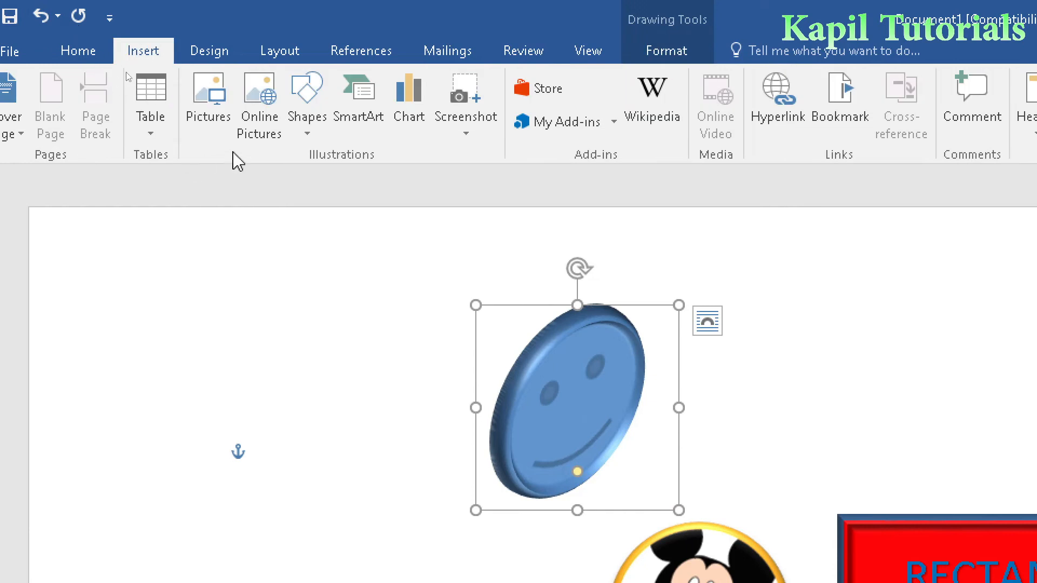
pyautogui.click(302, 132)
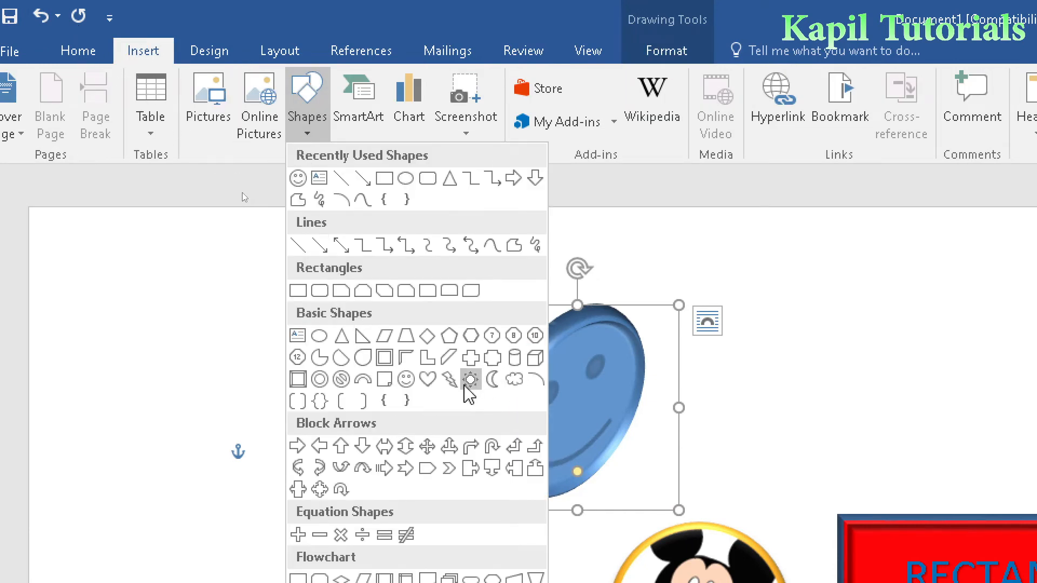
pyautogui.click(515, 381)
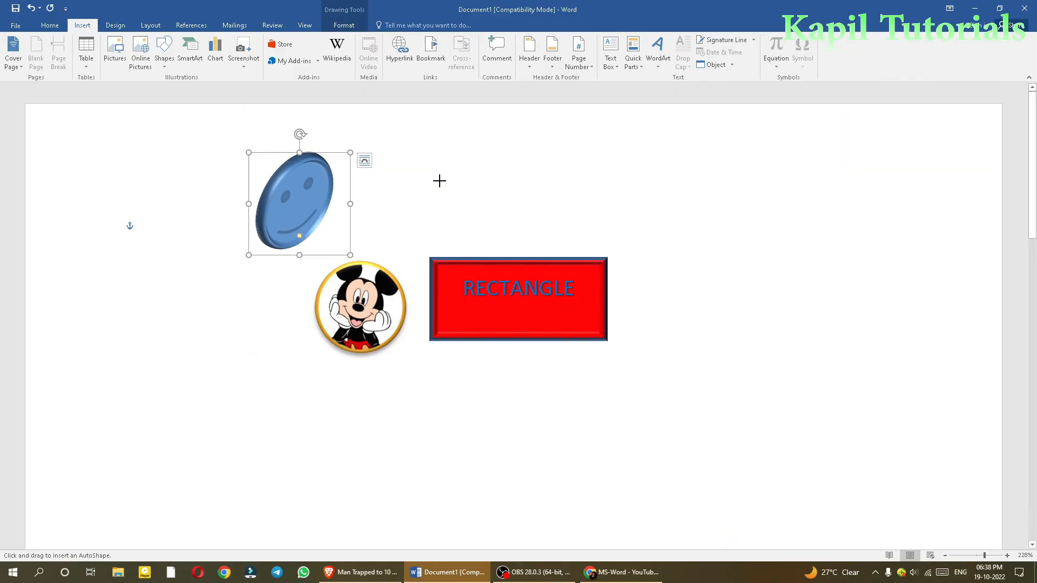
pyautogui.click(700, 321)
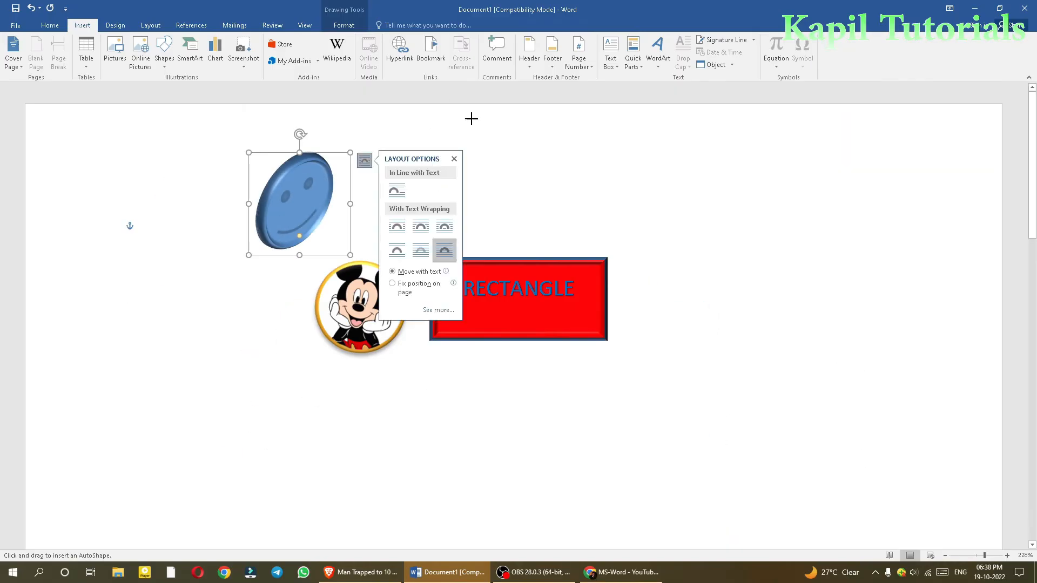
pyautogui.moveTo(708, 185); pyautogui.dragTo(947, 309)
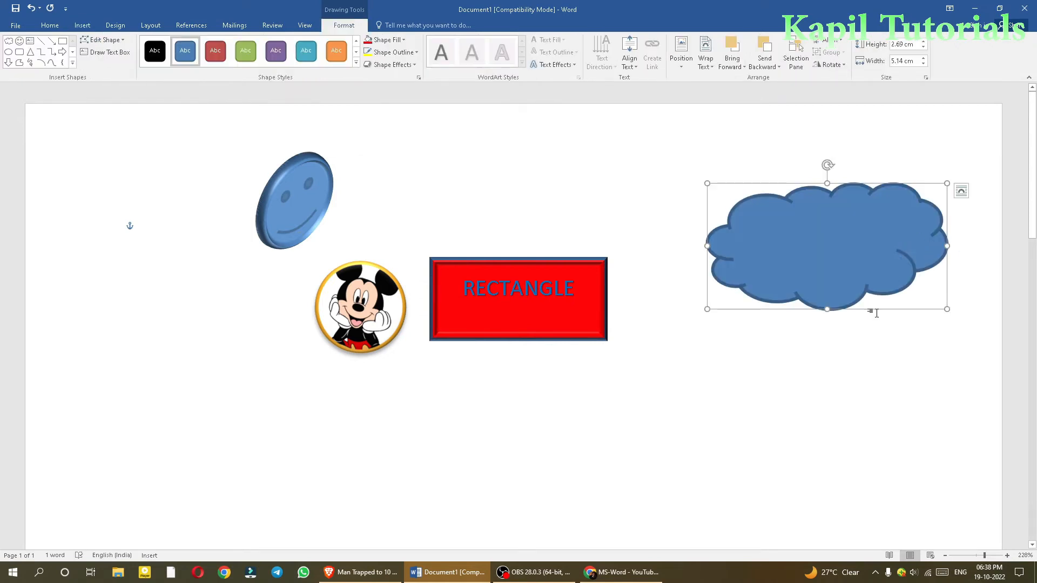
pyautogui.moveTo(857, 267); pyautogui.dragTo(796, 267)
# Step: Reshape the cloud by editing its points, pulling five points on its right, lower and upper-left edges outward into spikes
pyautogui.rightClick(714, 227)
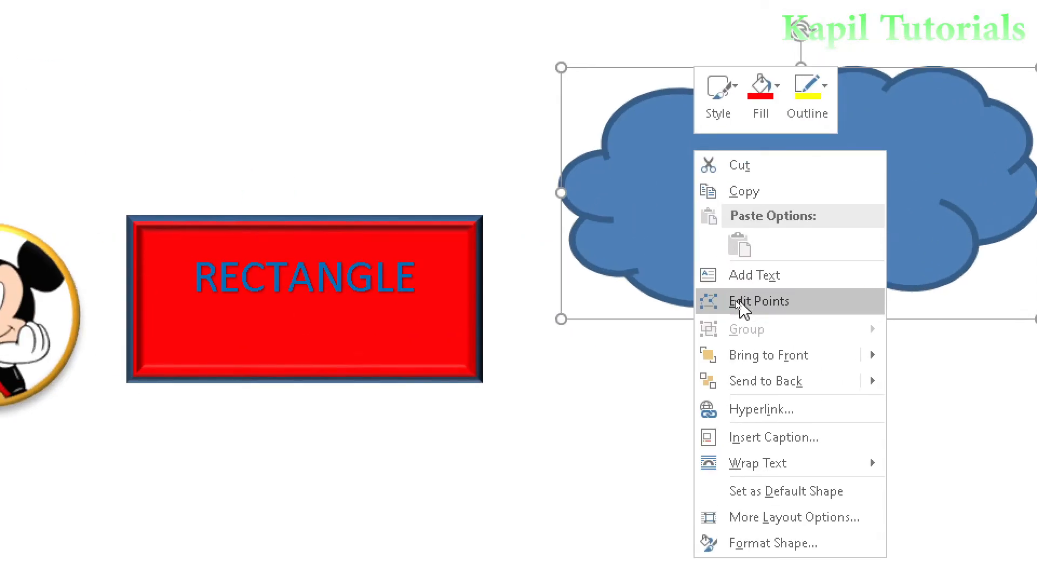
pyautogui.click(741, 306)
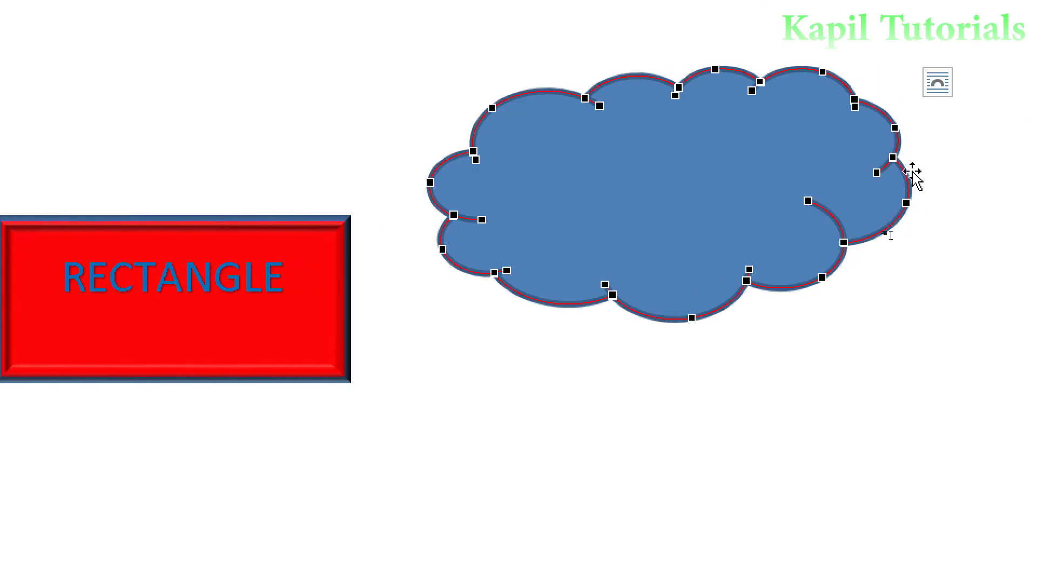
pyautogui.click(883, 128)
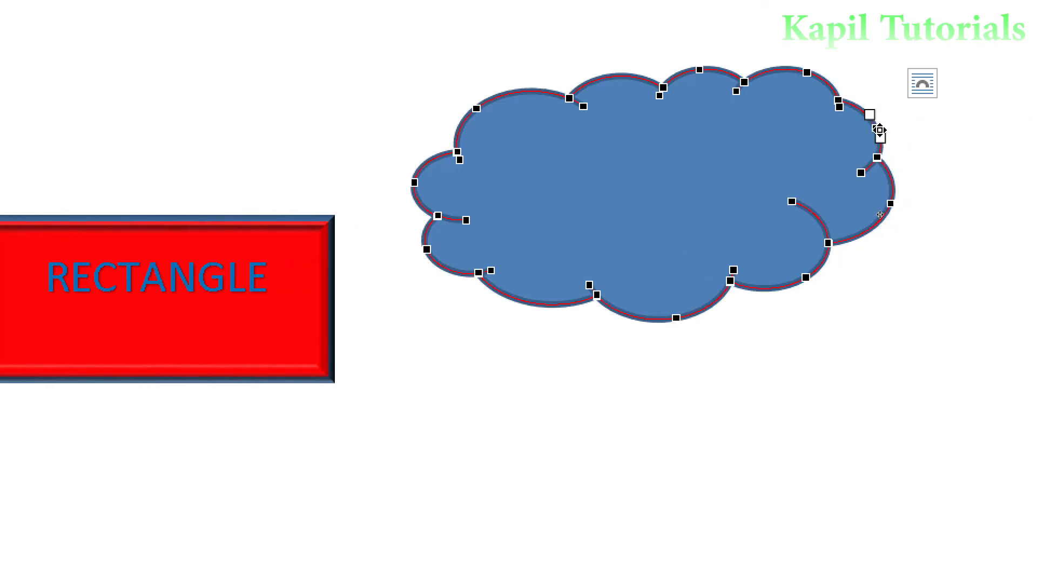
pyautogui.moveTo(876, 126); pyautogui.dragTo(943, 96)
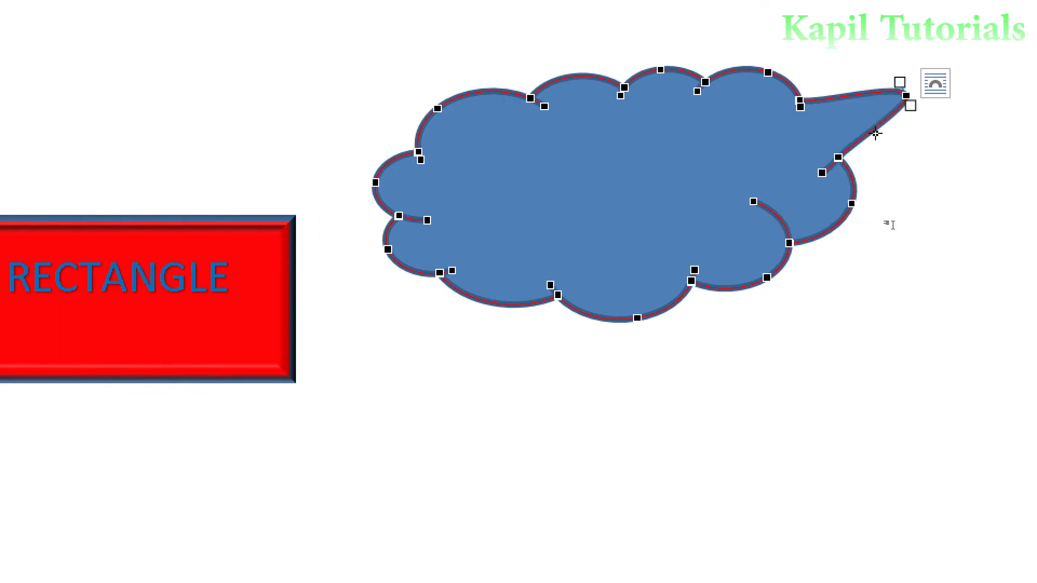
pyautogui.moveTo(851, 205); pyautogui.dragTo(882, 246)
pyautogui.moveTo(767, 281); pyautogui.dragTo(785, 350)
pyautogui.moveTo(636, 318); pyautogui.dragTo(626, 372)
pyautogui.moveTo(437, 108); pyautogui.dragTo(416, 64)
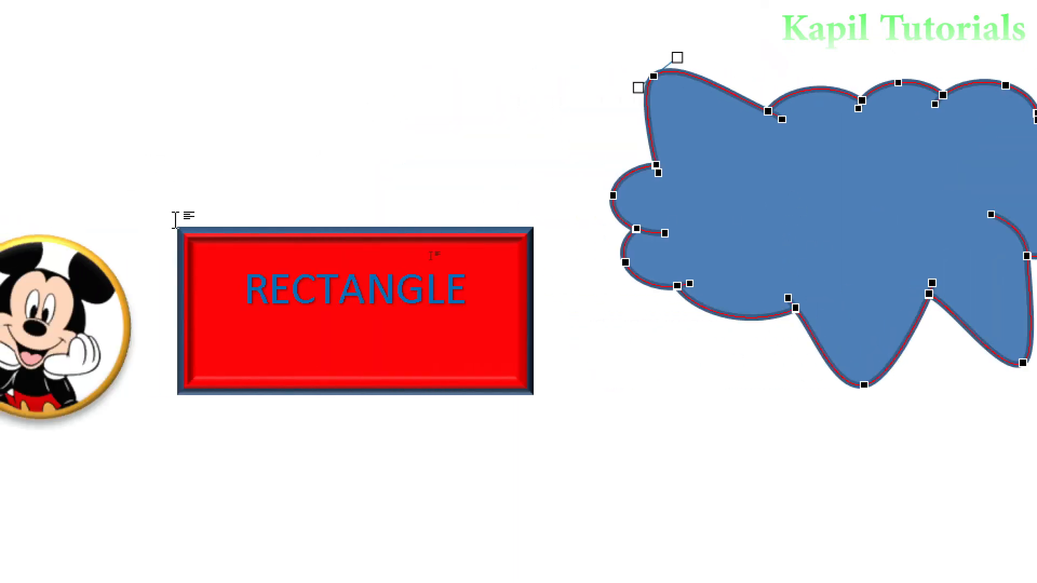
pyautogui.click(238, 236)
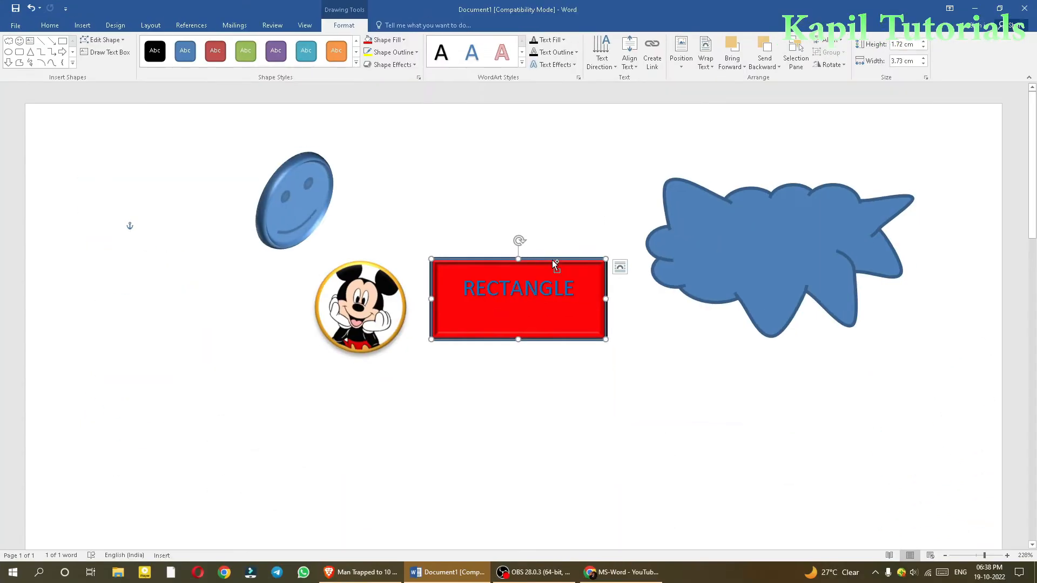
# Step: Edit the red rectangle's points, pulling its upper-right corner up and to the right to make a slanted shape
pyautogui.click(818, 273)
pyautogui.click(761, 230)
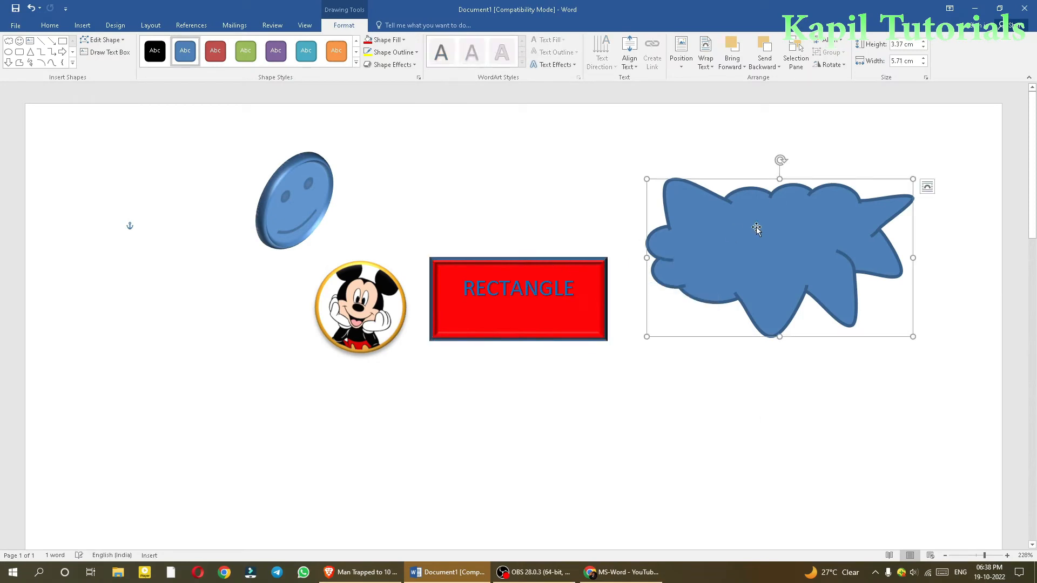
pyautogui.click(539, 286)
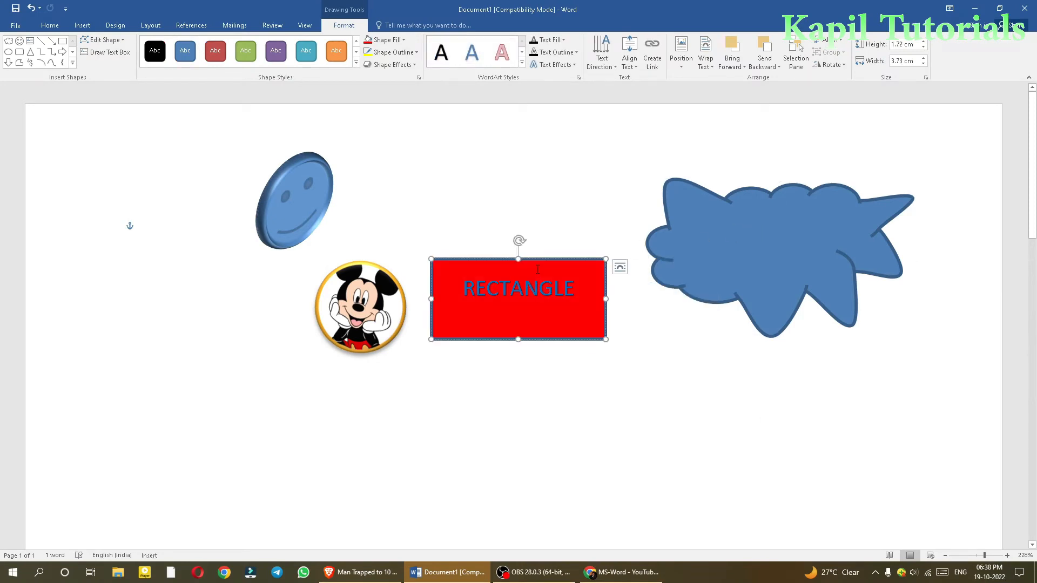
pyautogui.click(103, 40)
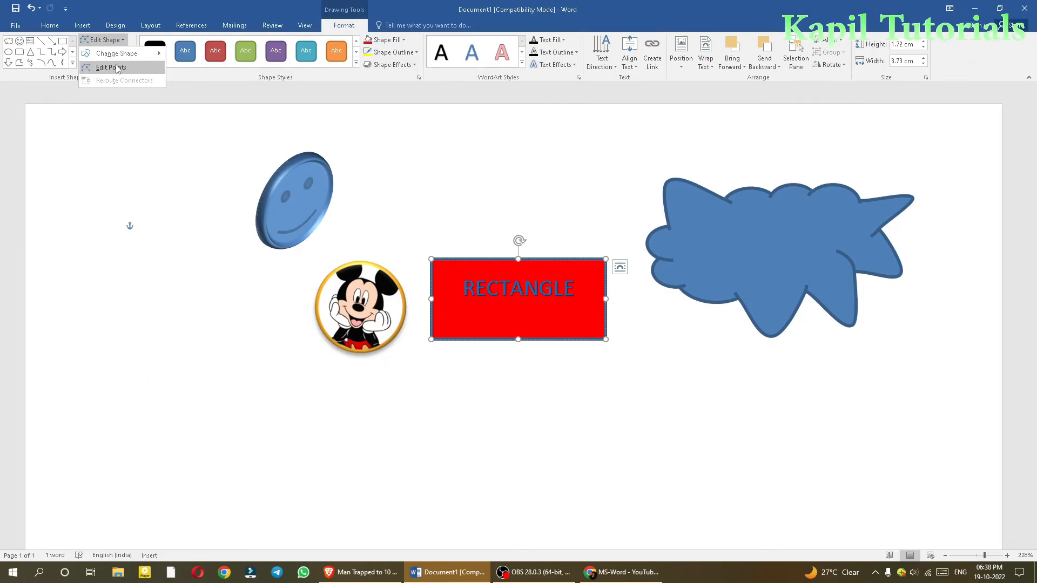
pyautogui.rightClick(550, 272)
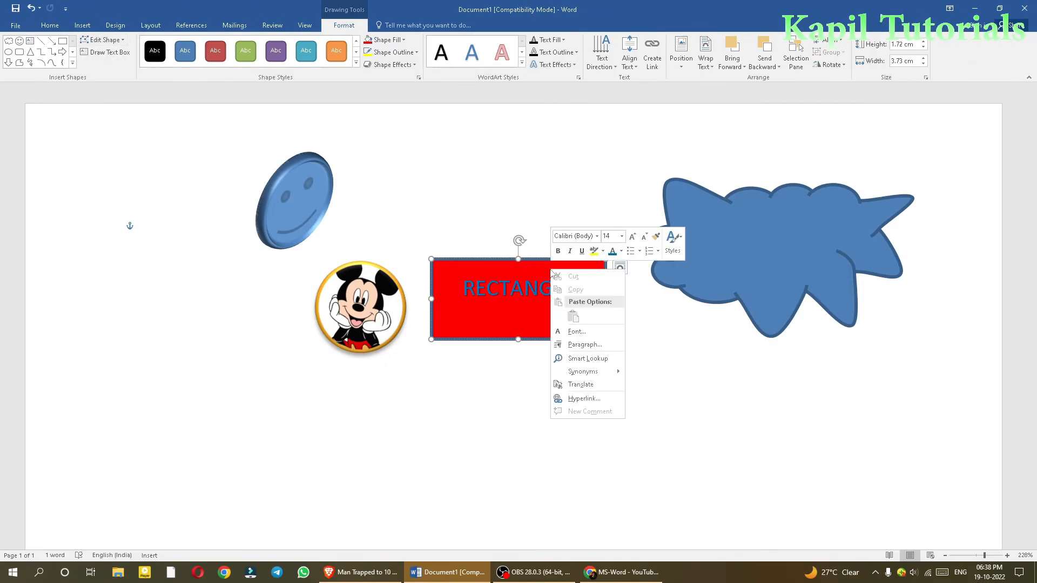
pyautogui.click(540, 269)
pyautogui.rightClick(539, 261)
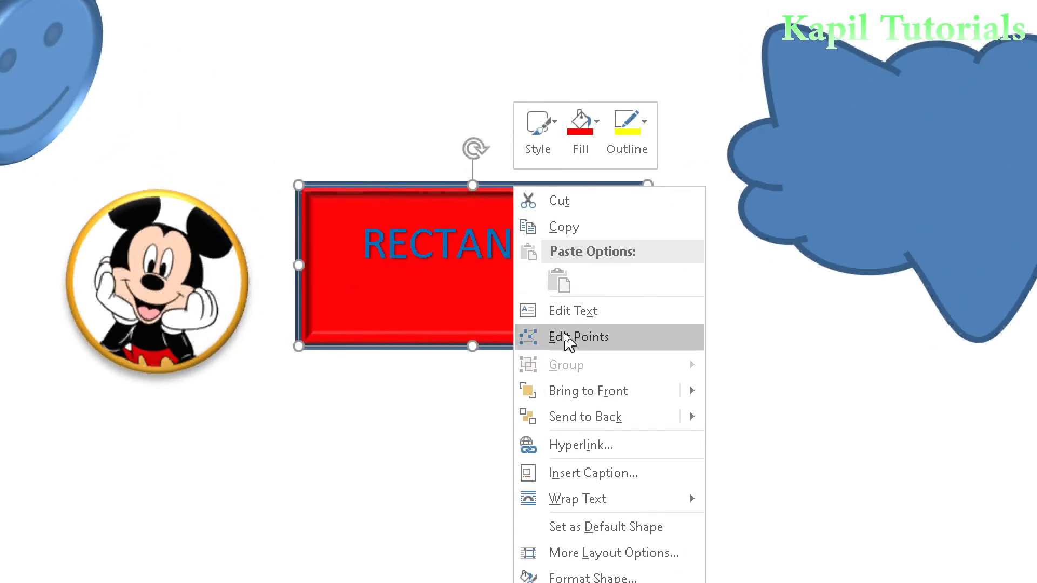
pyautogui.click(567, 338)
pyautogui.moveTo(647, 188); pyautogui.dragTo(699, 106)
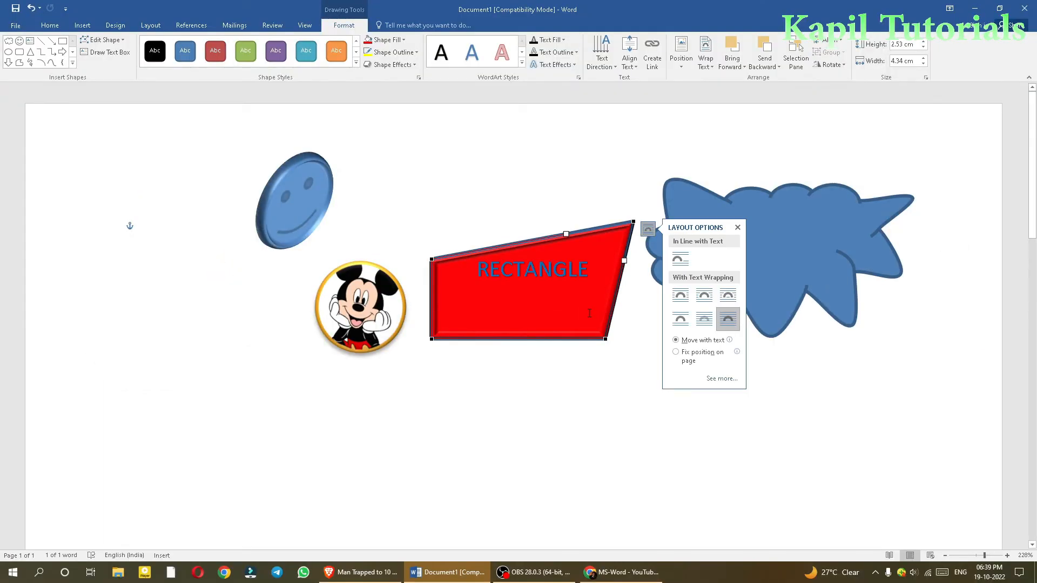
# Step: Draw a horizontal arrow line pointing right, above and to the left of the smiley face
pyautogui.click(82, 26)
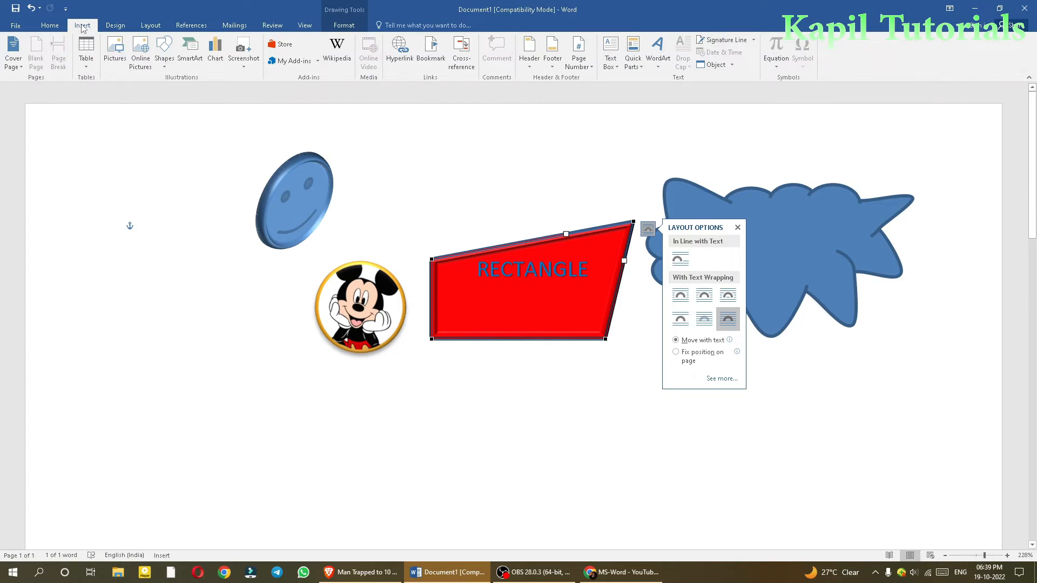
pyautogui.click(166, 64)
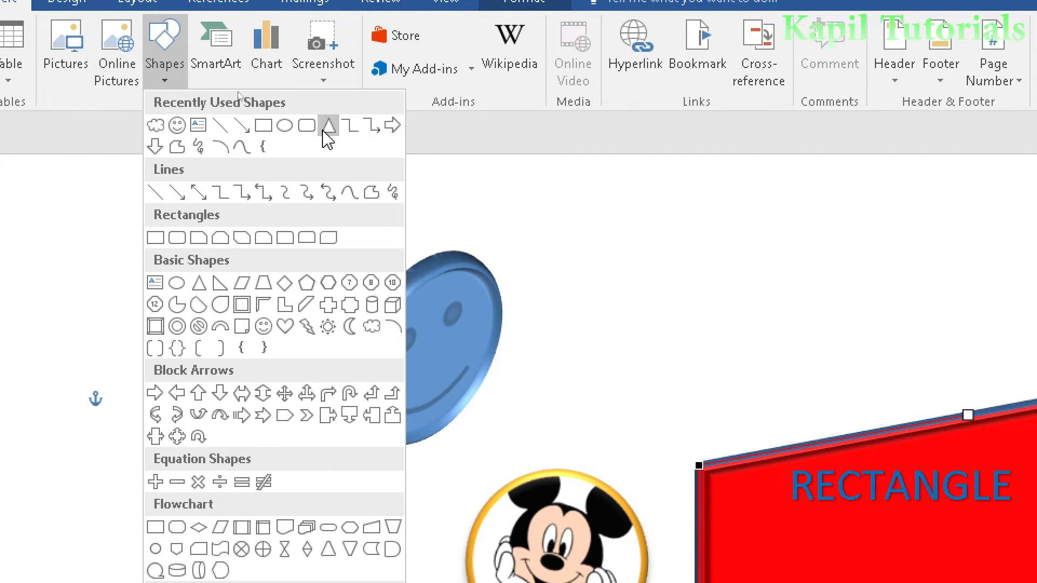
pyautogui.click(241, 128)
pyautogui.moveTo(118, 249)
pyautogui.mouseDown()
pyautogui.moveTo(465, 238)
pyautogui.moveTo(504, 254)
pyautogui.moveTo(324, 260)
pyautogui.moveTo(345, 249)
pyautogui.mouseUp()
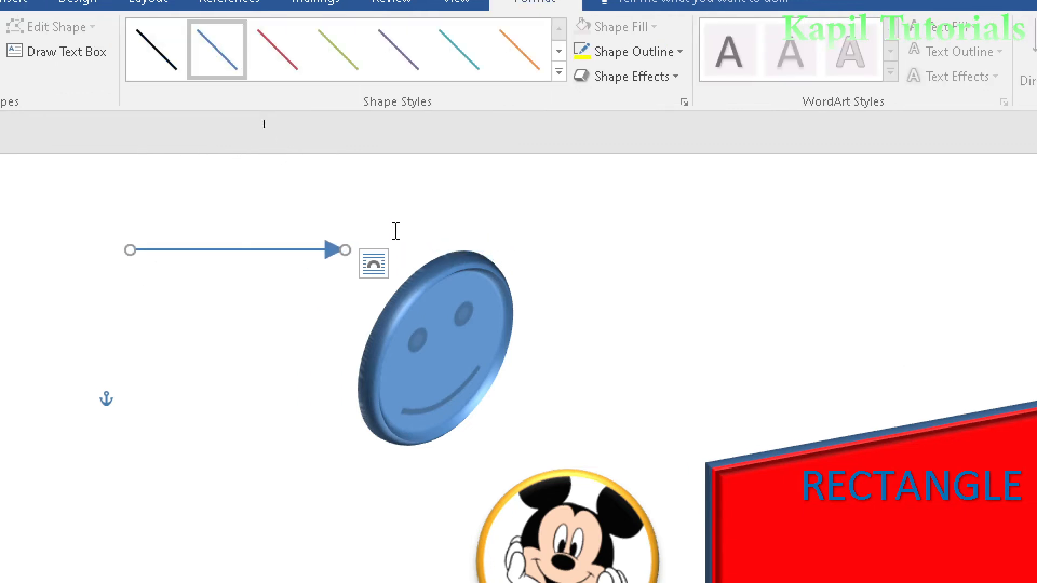
# Step: Try the red and green line styles on the arrow, and set its outline colour to dark blue
pyautogui.click(281, 63)
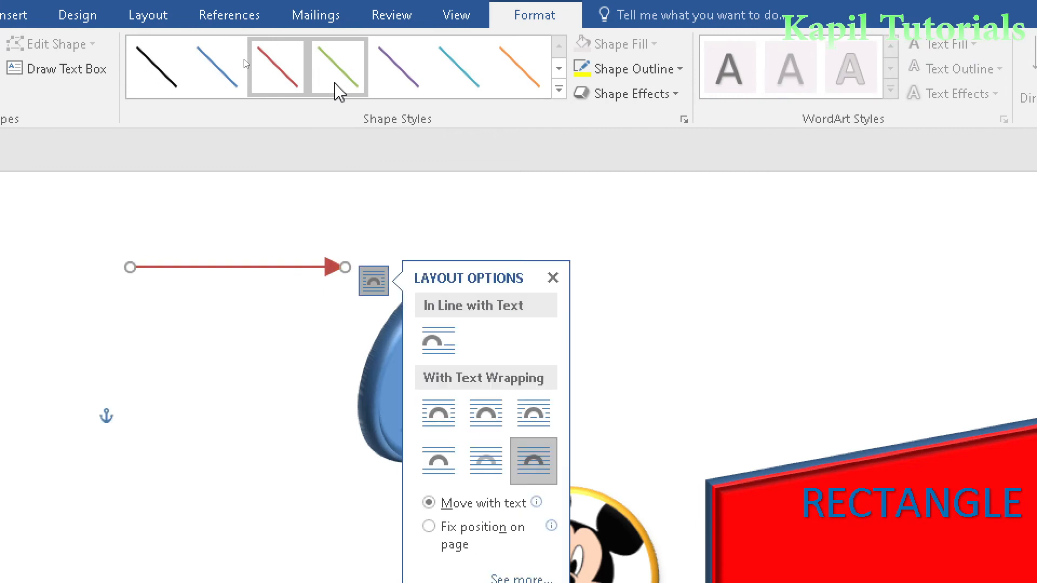
pyautogui.click(338, 69)
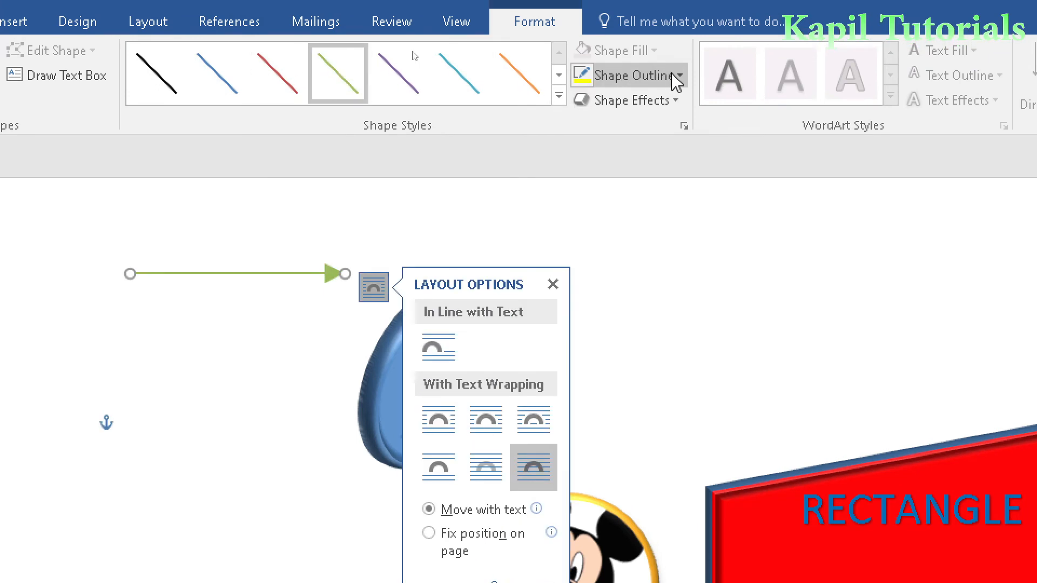
pyautogui.click(677, 80)
pyautogui.click(637, 132)
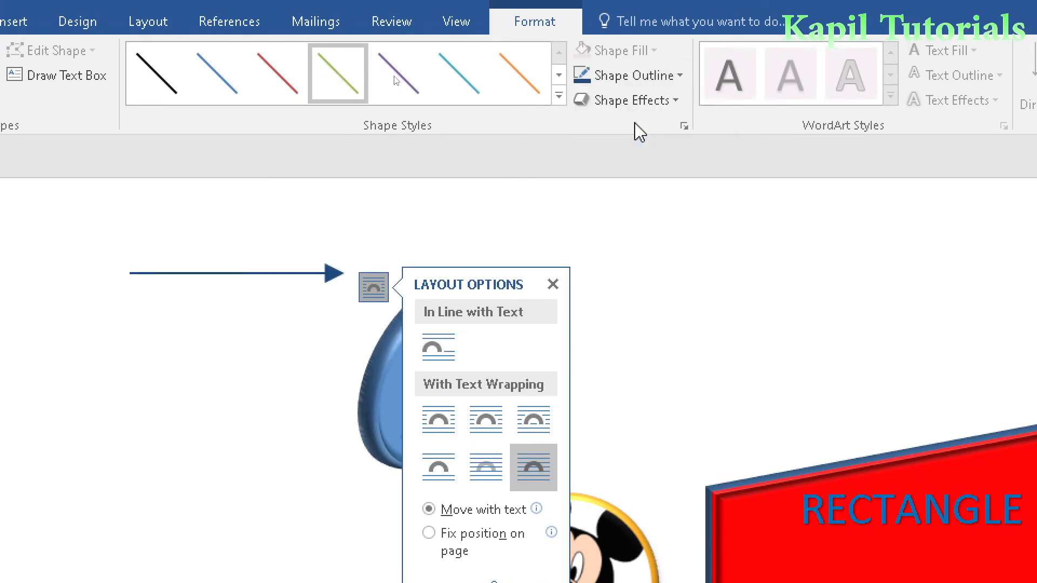
# Step: Angle the arrow down toward the smiley face by moving its head, making it about 2.13 cm wide and 0.95 cm high
pyautogui.moveTo(341, 274); pyautogui.dragTo(331, 301)
pyautogui.moveTo(300, 348); pyautogui.dragTo(232, 354)
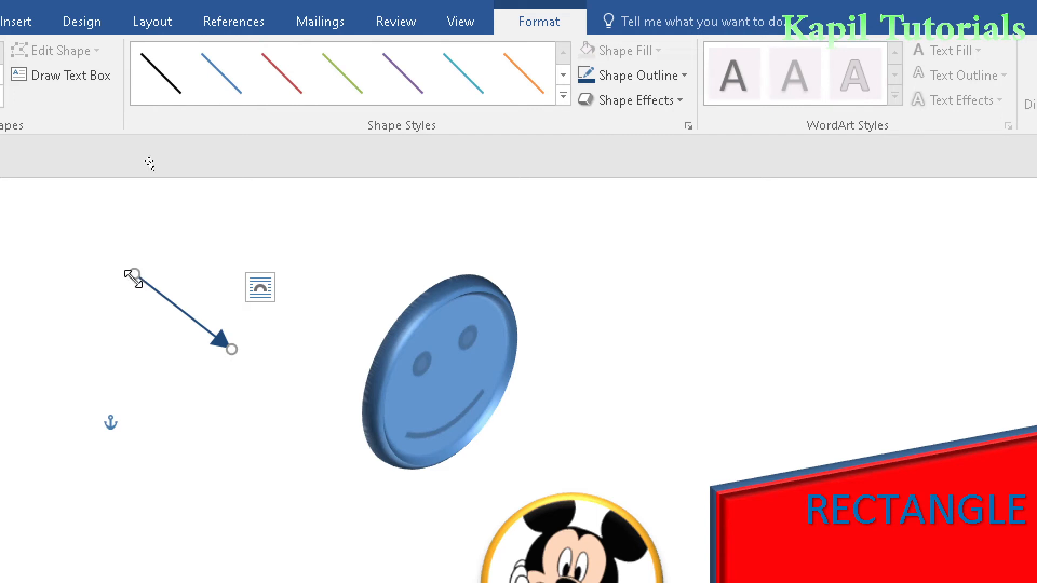
pyautogui.moveTo(232, 350); pyautogui.dragTo(332, 361)
pyautogui.hotkey('ctrl', '4')
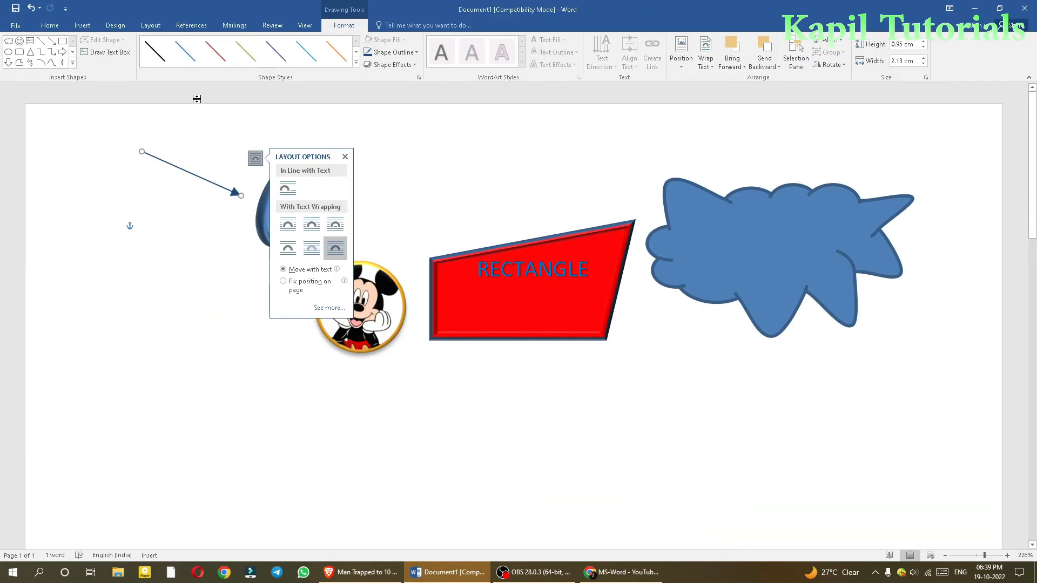
# Step: Draw a curved connector running diagonally down to the right below the arrow, and slightly adjust its bend at the midpoint
pyautogui.click(82, 26)
pyautogui.click(163, 59)
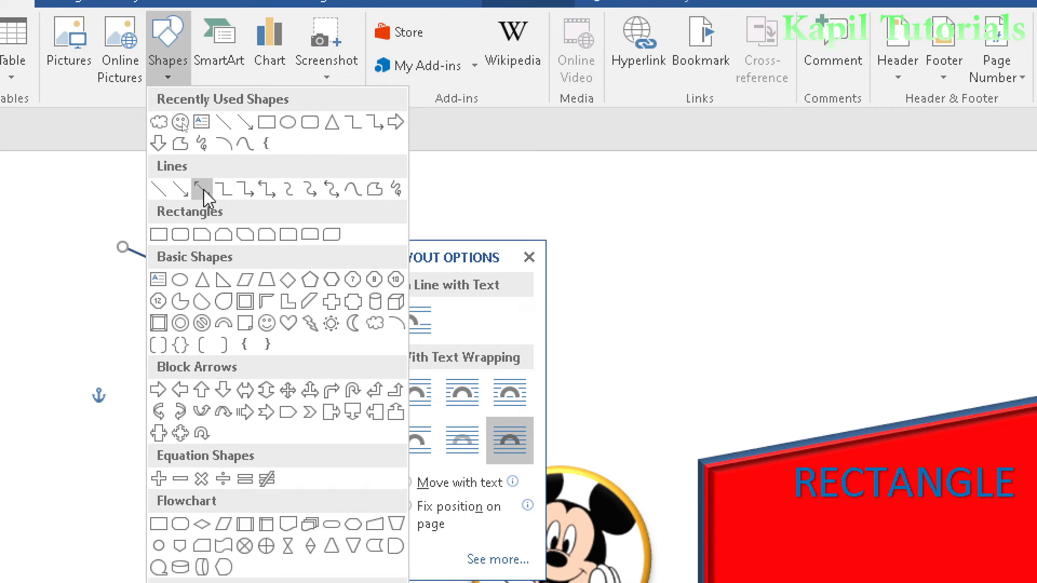
pyautogui.click(288, 190)
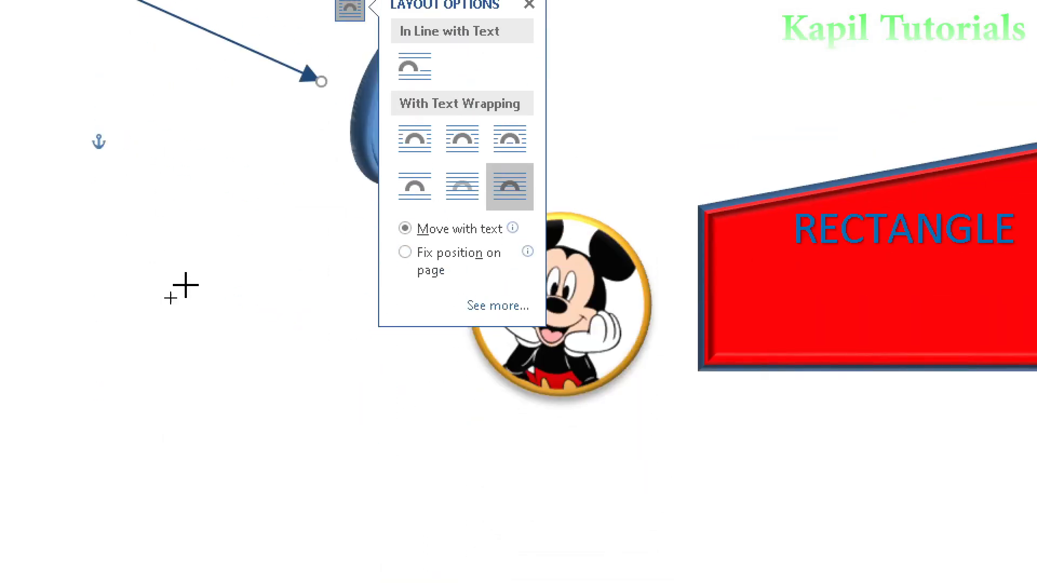
pyautogui.moveTo(170, 287); pyautogui.dragTo(388, 486)
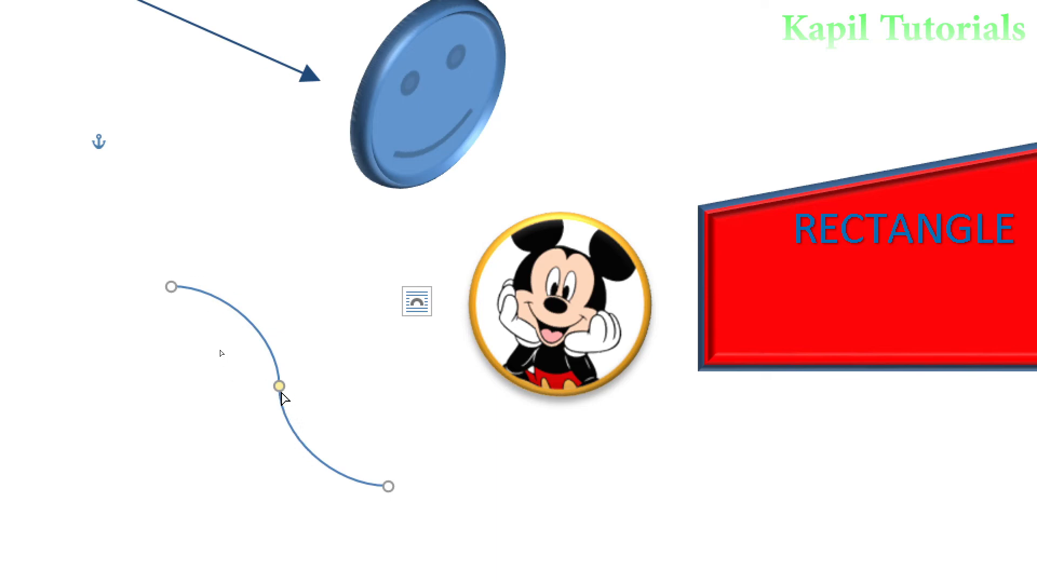
pyautogui.moveTo(279, 386)
pyautogui.mouseDown()
pyautogui.moveTo(248, 410)
pyautogui.moveTo(184, 429)
pyautogui.moveTo(176, 494)
pyautogui.moveTo(277, 378)
pyautogui.moveTo(378, 299)
pyautogui.moveTo(314, 374)
pyautogui.moveTo(285, 386)
pyautogui.mouseUp()
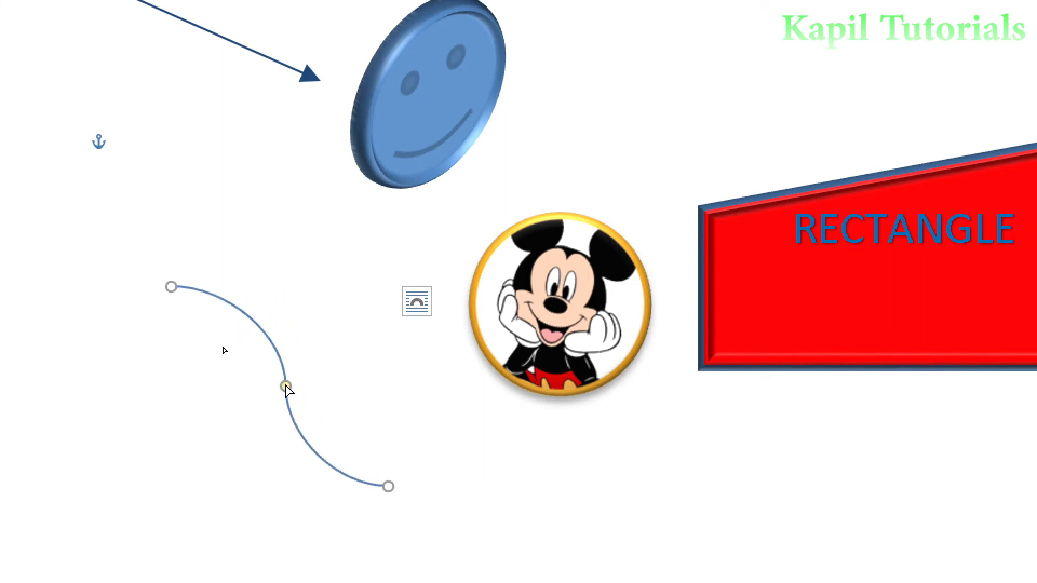
pyautogui.moveTo(287, 388)
pyautogui.mouseDown()
pyautogui.moveTo(274, 359)
pyautogui.moveTo(271, 389)
pyautogui.moveTo(318, 379)
pyautogui.moveTo(278, 398)
pyautogui.mouseUp()
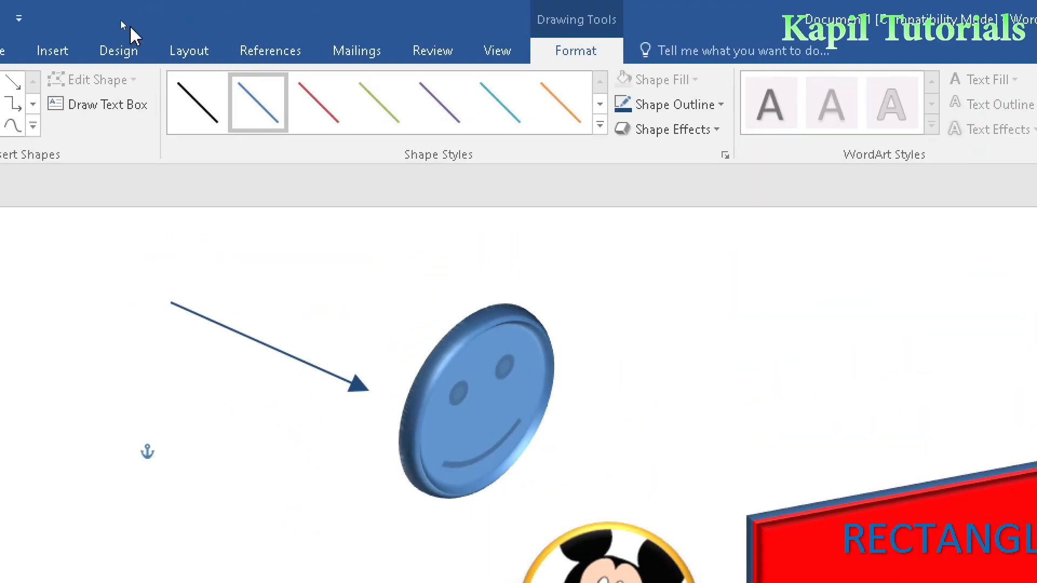
# Step: Draw a closed, straight-edged freeform about 6.87 cm wide and 2.27 cm high below the cloud, and apply the red shape style
pyautogui.click(132, 58)
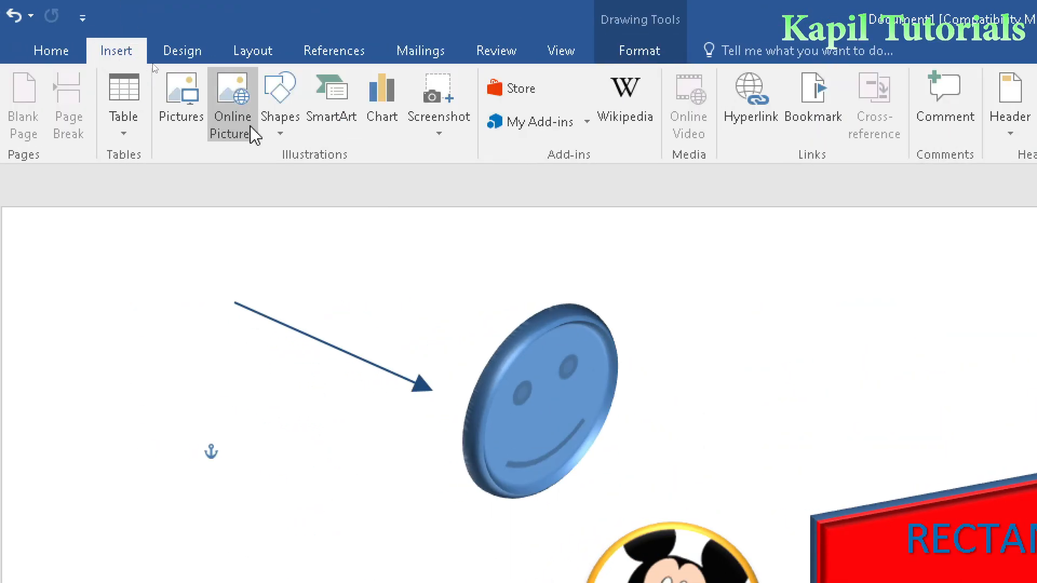
pyautogui.click(274, 132)
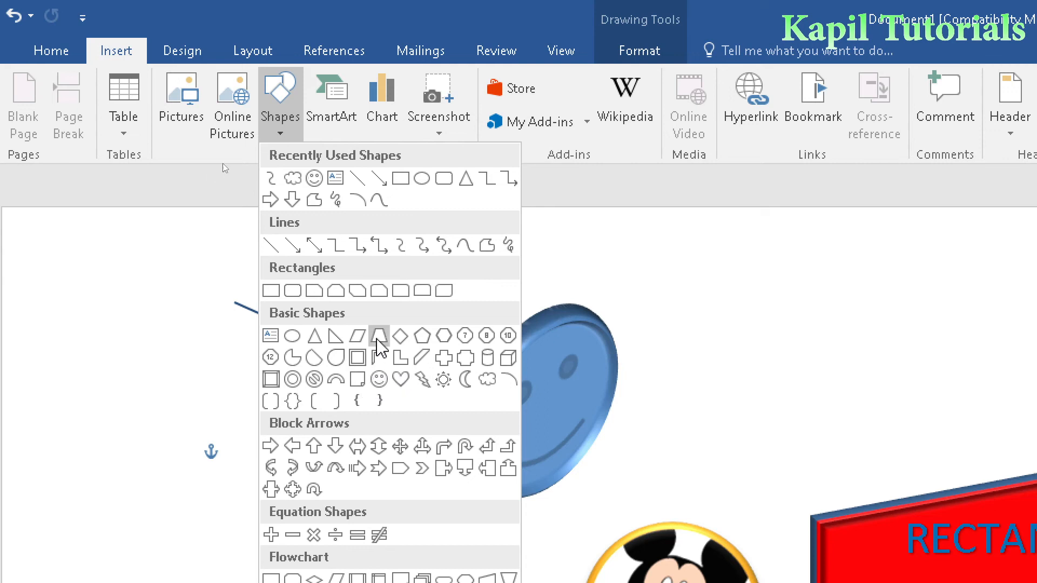
pyautogui.click(486, 247)
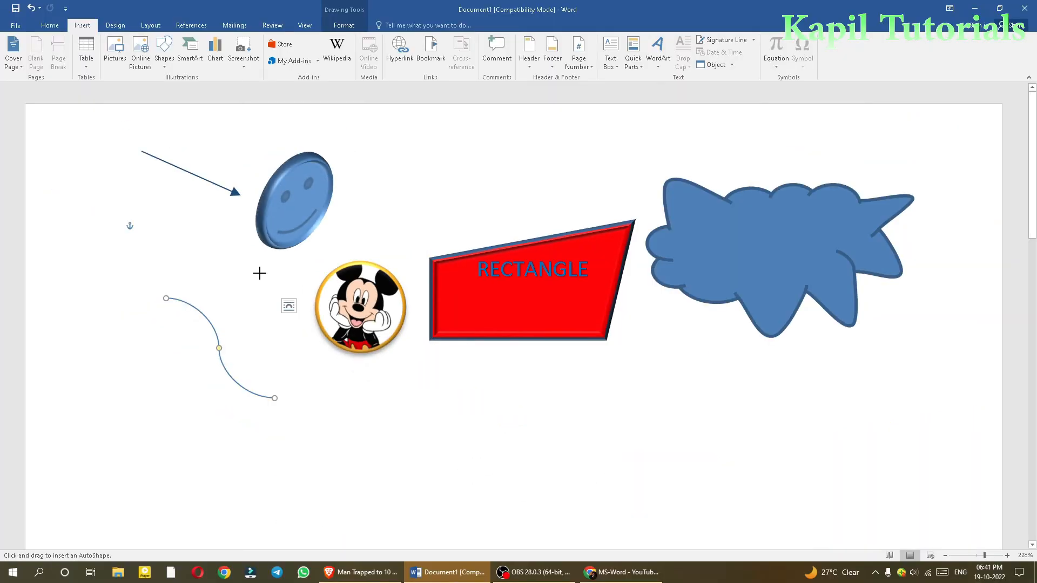
pyautogui.click(529, 537)
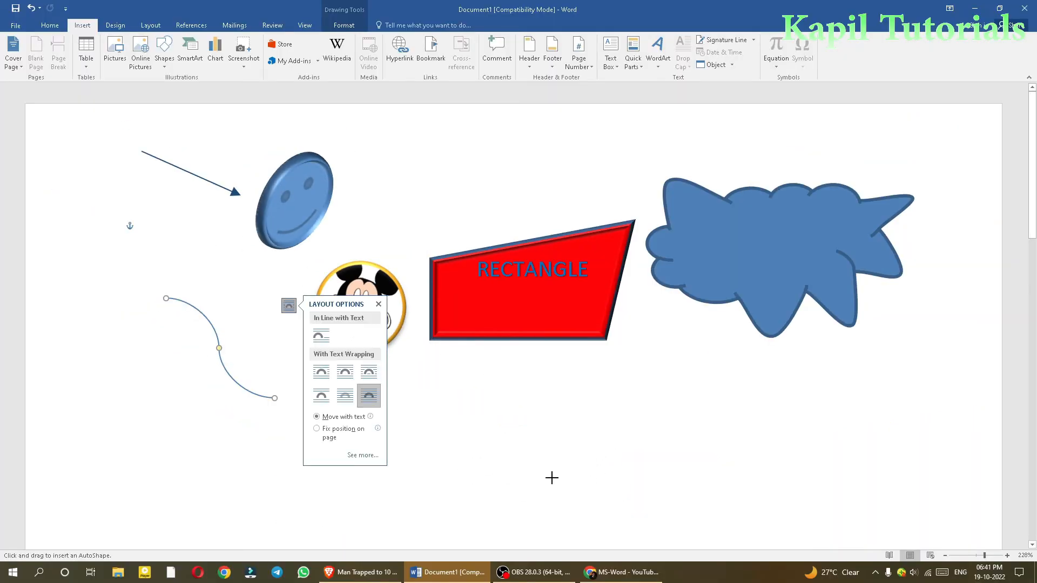
pyautogui.moveTo(551, 479)
pyautogui.mouseDown()
pyautogui.moveTo(604, 419)
pyautogui.moveTo(662, 414)
pyautogui.mouseUp()
pyautogui.moveTo(671, 472)
pyautogui.mouseDown()
pyautogui.moveTo(711, 481)
pyautogui.moveTo(755, 418)
pyautogui.moveTo(815, 424)
pyautogui.moveTo(820, 468)
pyautogui.moveTo(870, 496)
pyautogui.moveTo(695, 513)
pyautogui.moveTo(625, 509)
pyautogui.moveTo(552, 480)
pyautogui.mouseUp()
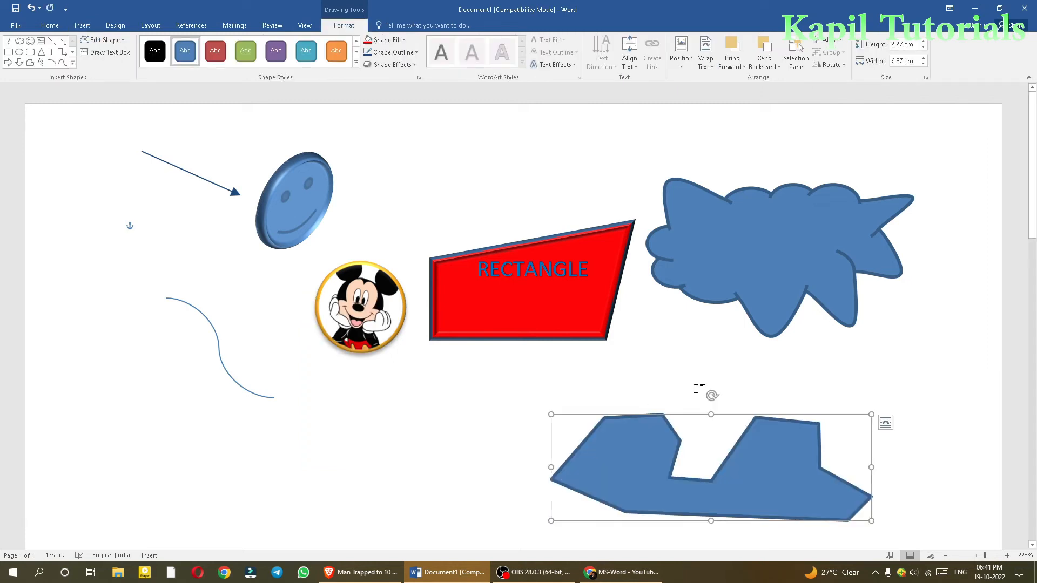
pyautogui.click(218, 53)
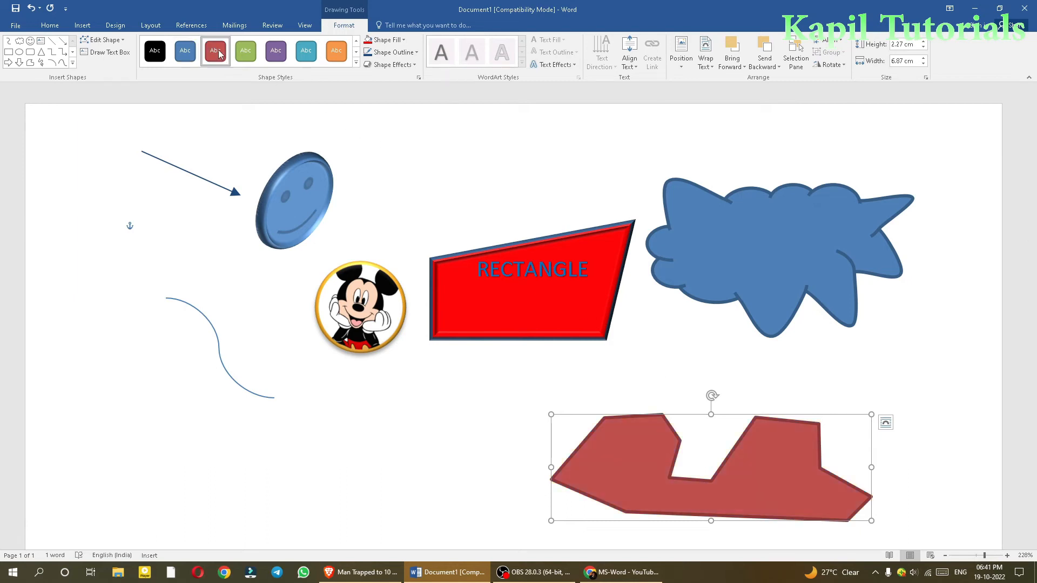
# Step: Draw an Equal sign equation shape in the empty area below the curved connector
pyautogui.click(82, 25)
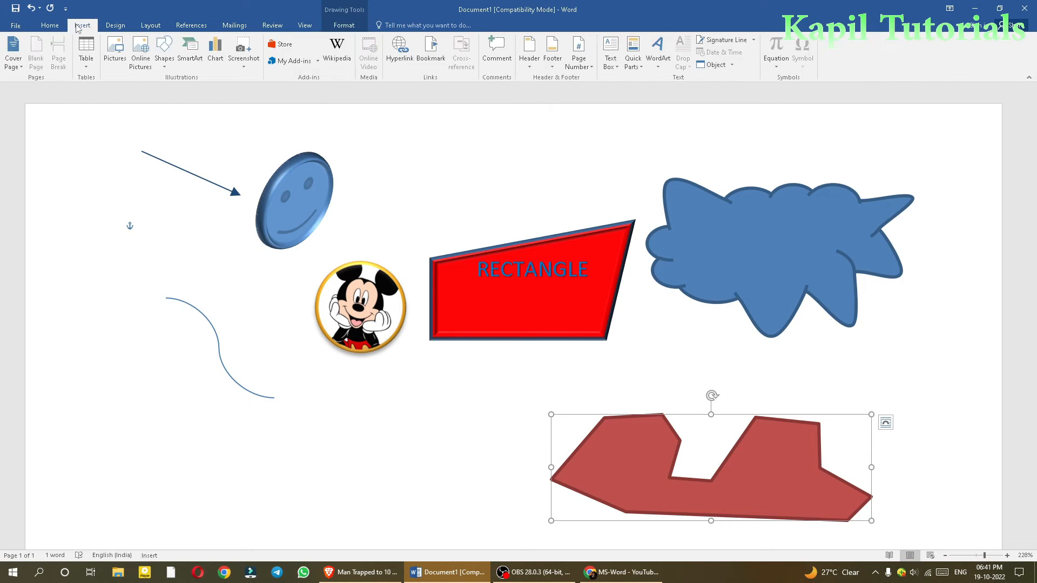
pyautogui.click(168, 65)
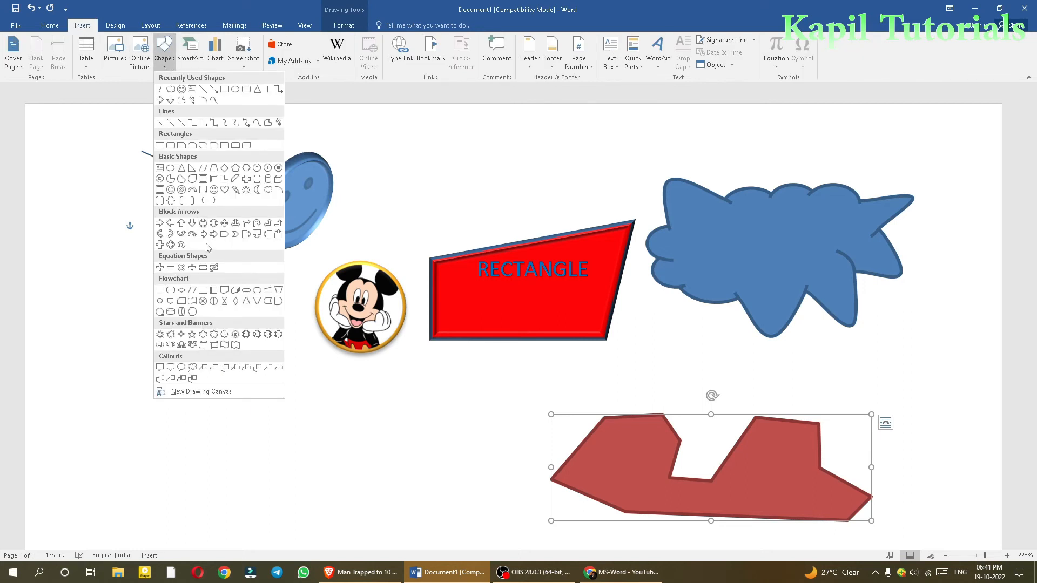
pyautogui.click(203, 268)
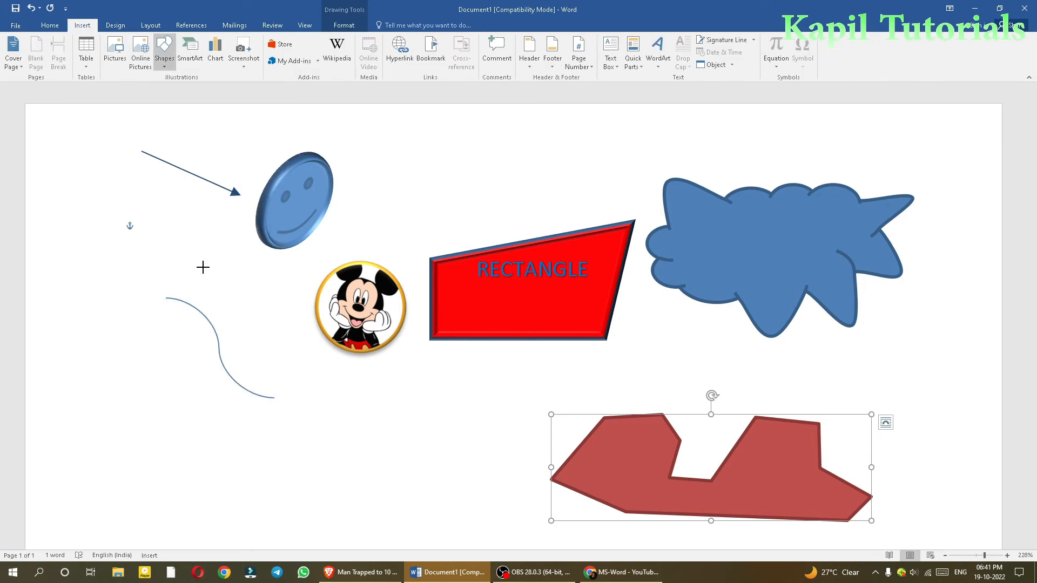
pyautogui.moveTo(224, 440); pyautogui.dragTo(385, 522)
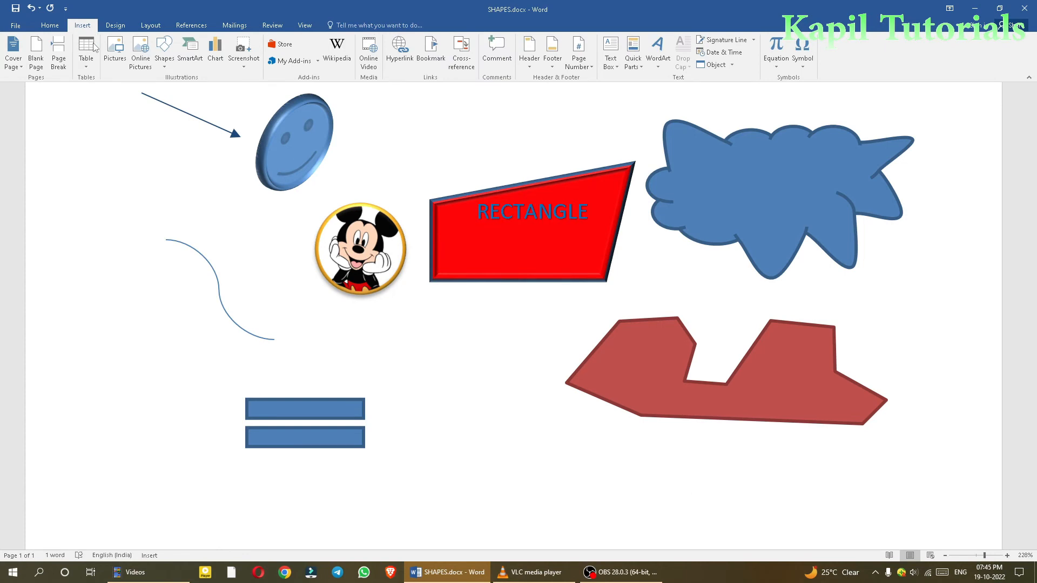
# Step: Draw a Cloud Callout in the space between the equal sign and the red freeform, below the red rectangle
pyautogui.click(162, 68)
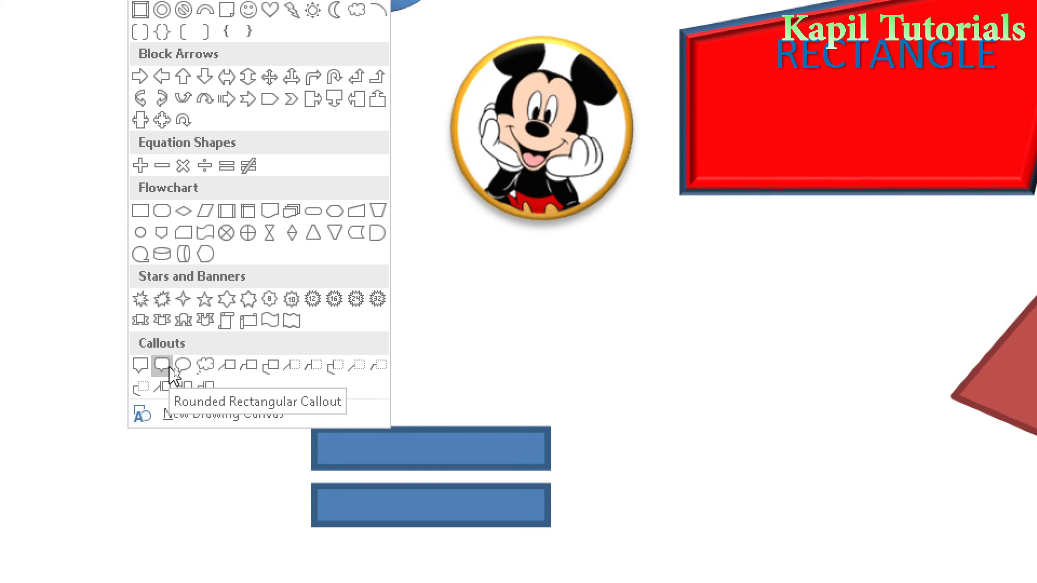
pyautogui.click(205, 366)
pyautogui.moveTo(715, 285); pyautogui.dragTo(902, 451)
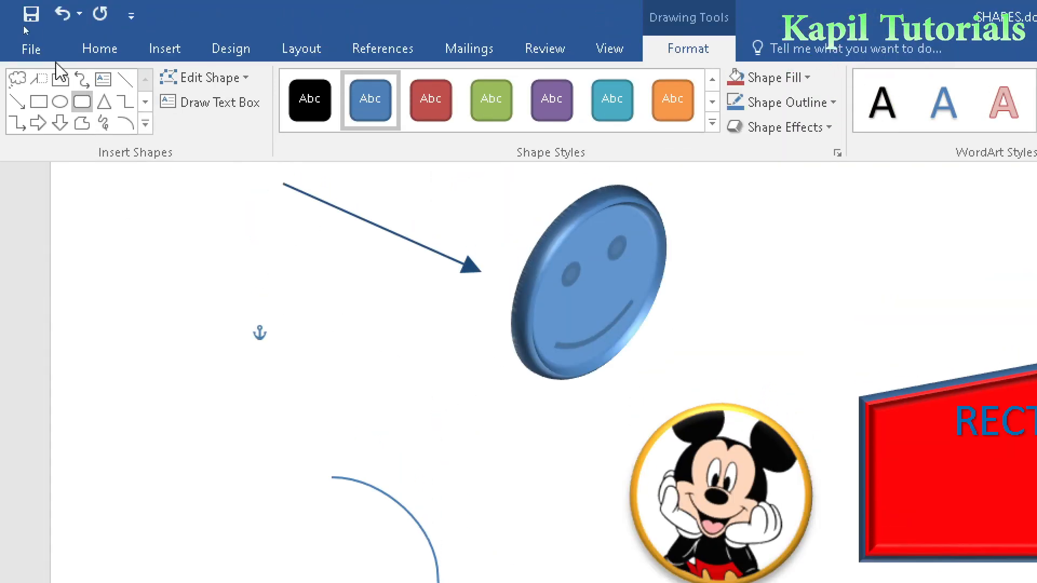
# Step: Insert a new drawing canvas into the document
pyautogui.click(168, 50)
pyautogui.click(328, 121)
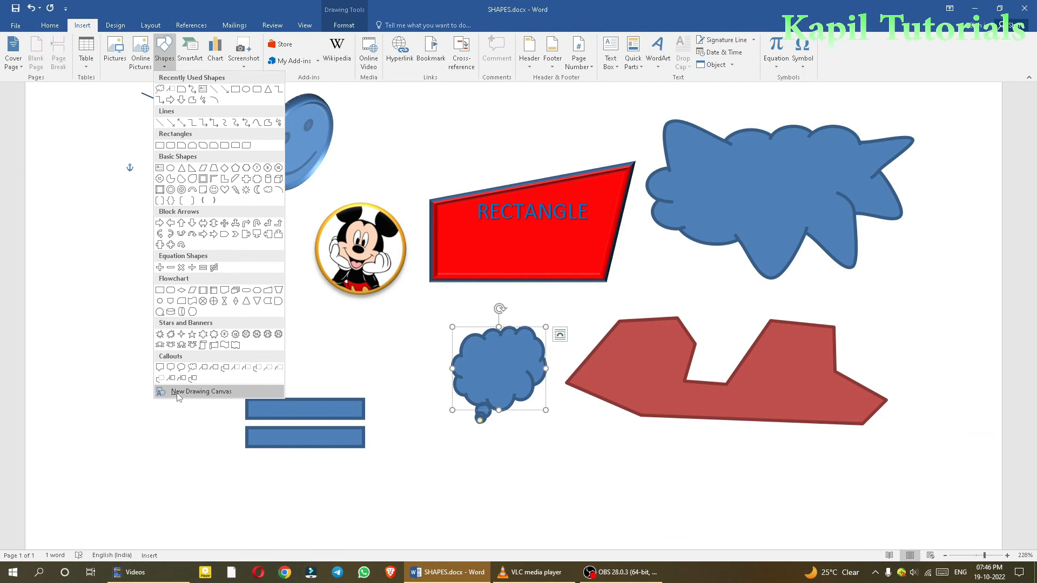
pyautogui.click(179, 393)
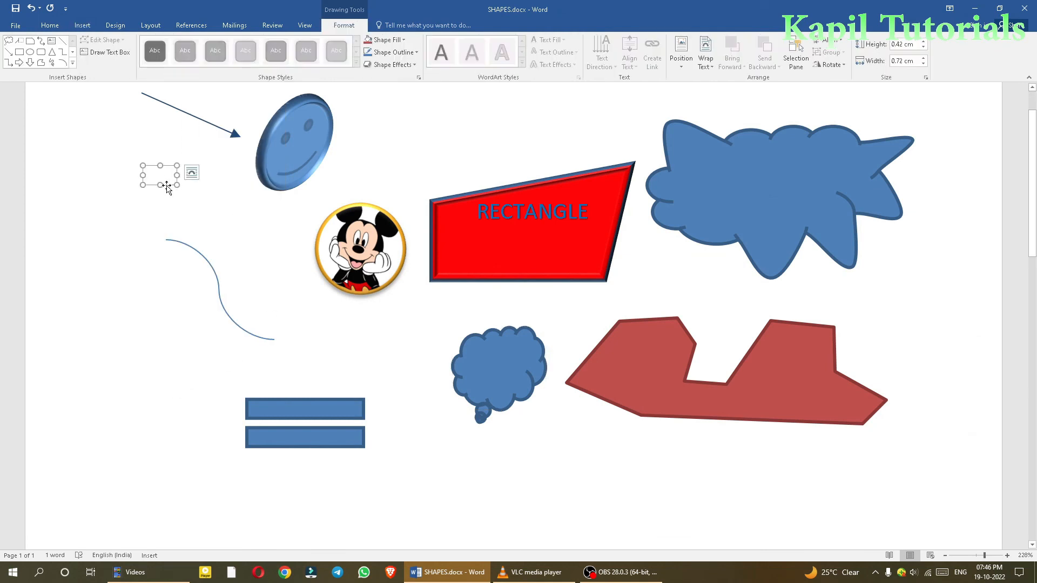